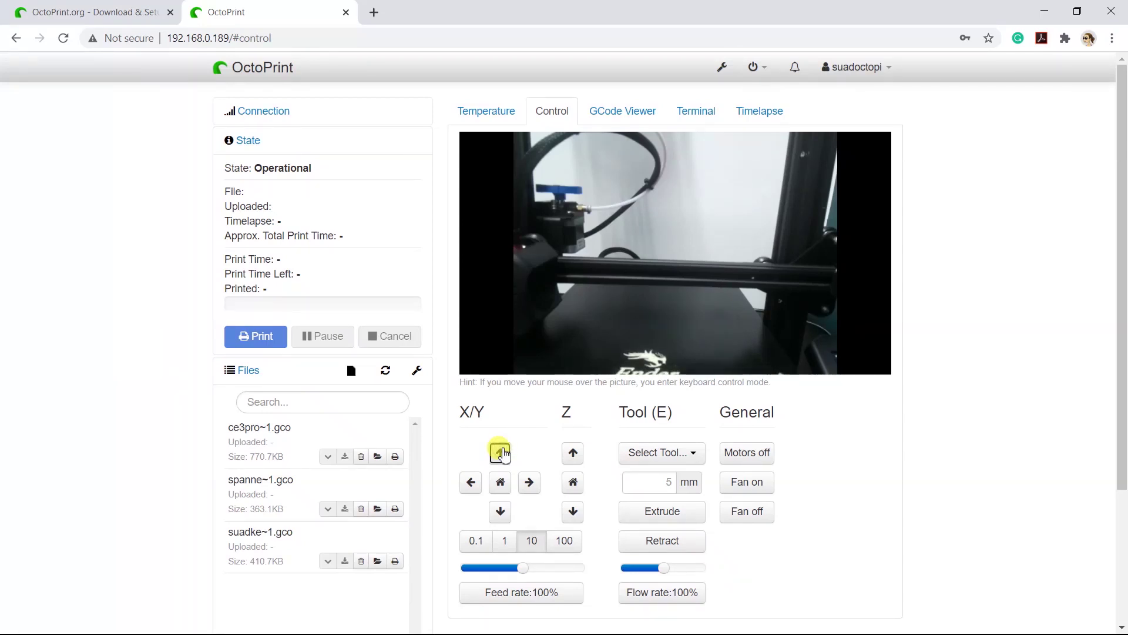
click(501, 453)
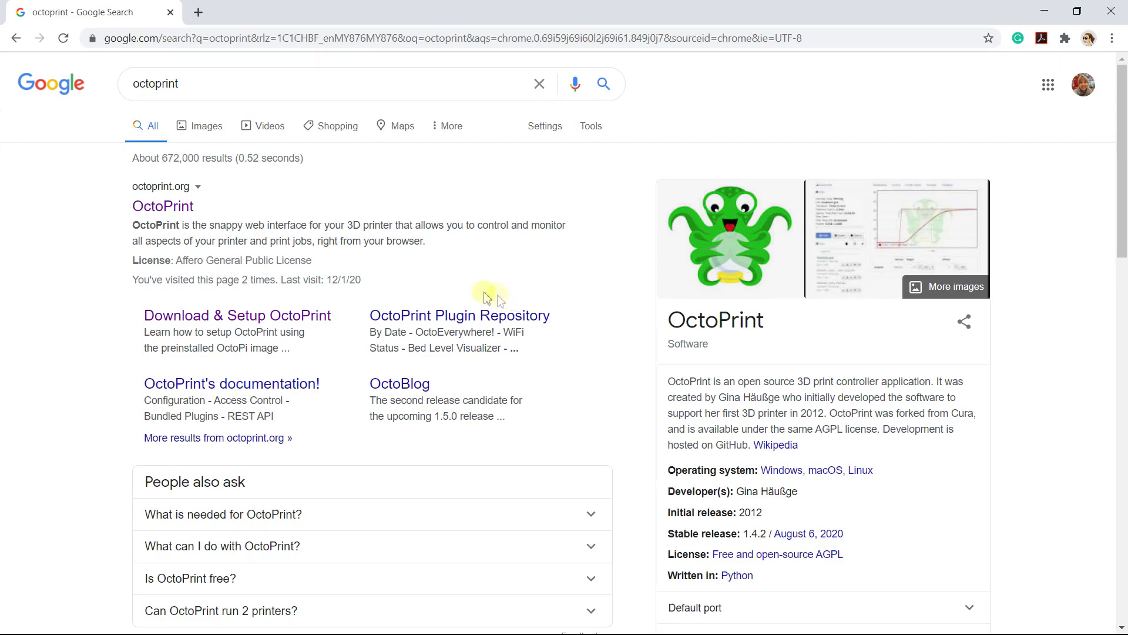
Go from the search results to octoprint.org's Download & Setup OctoPrint page.
click(171, 209)
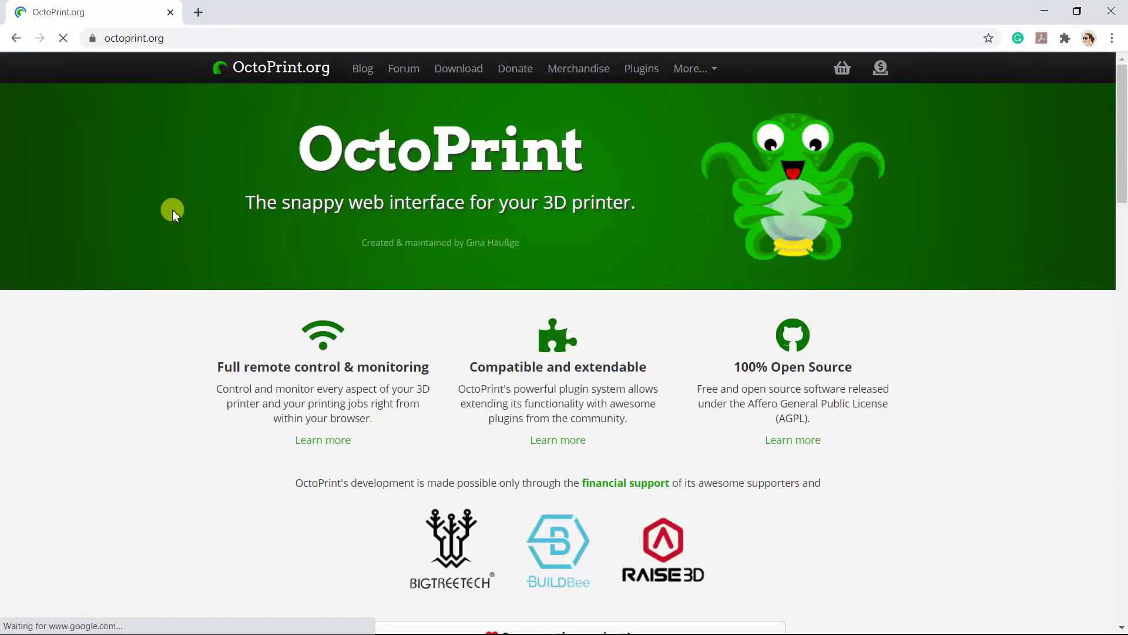
scroll(173, 210, down, 6)
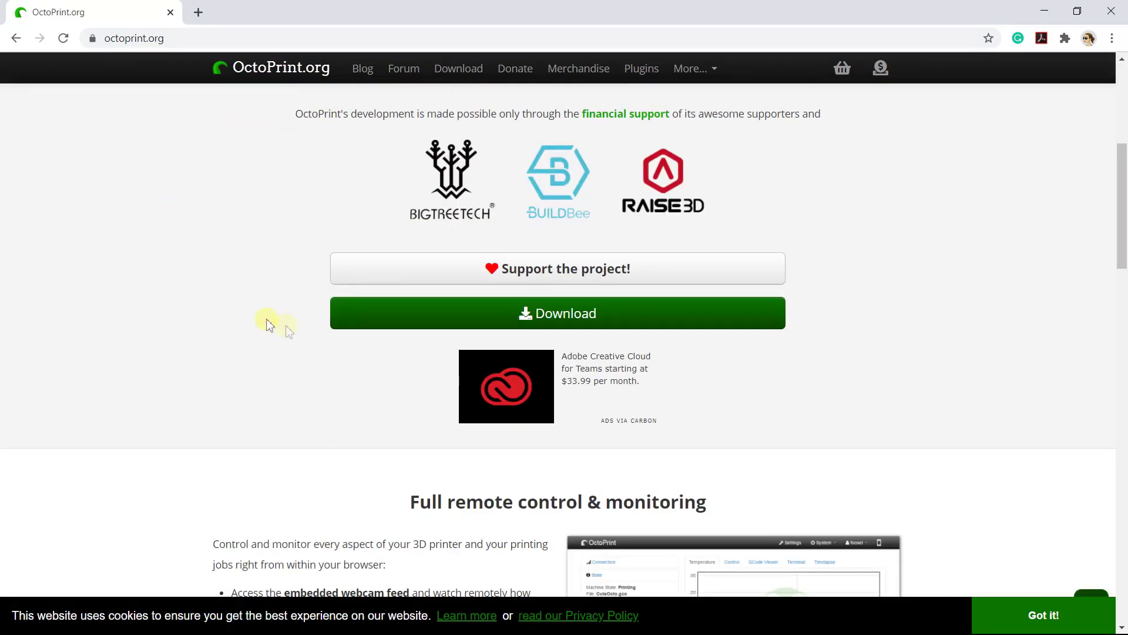
click(378, 317)
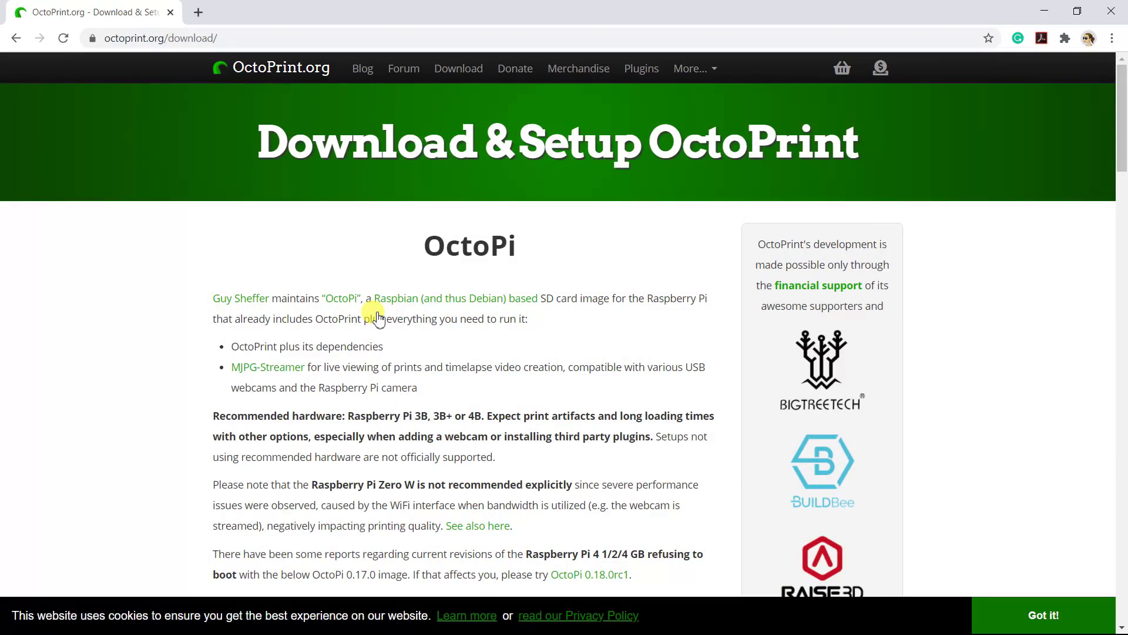
Save the OctoPi 0.17.0 image zip into Downloads and close Chrome.
scroll(715, 355, down, 5)
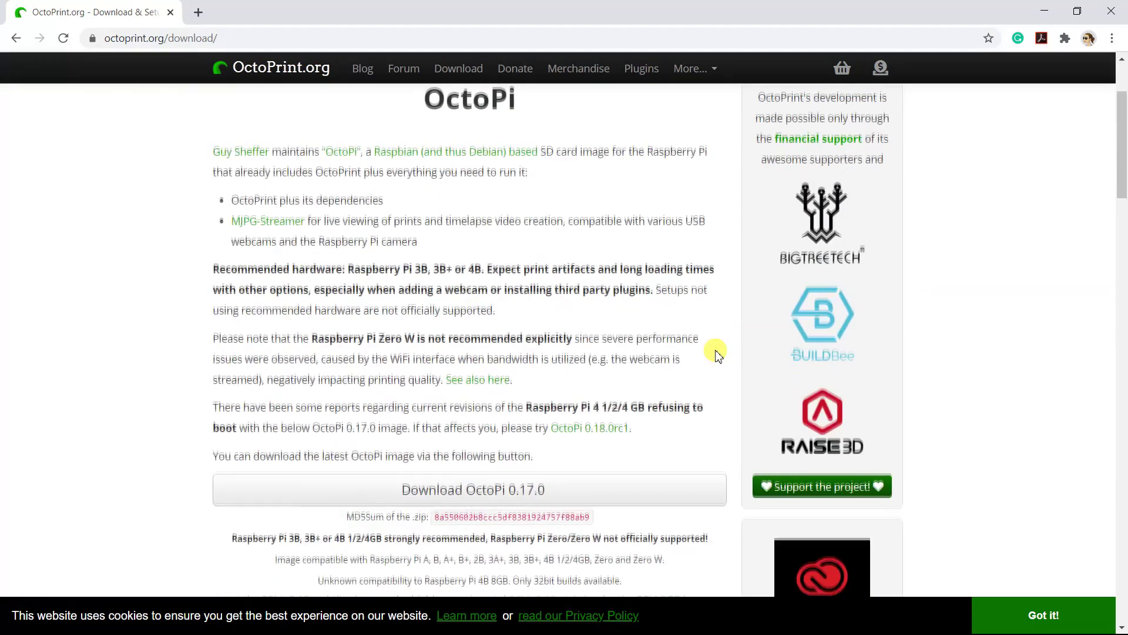
click(700, 346)
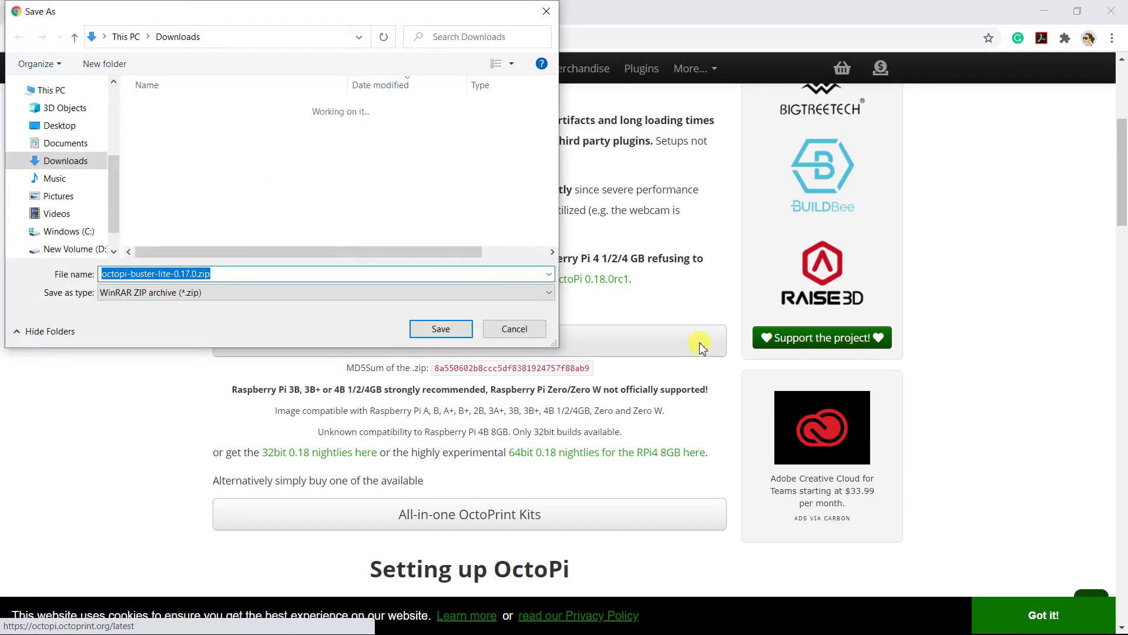
click(444, 328)
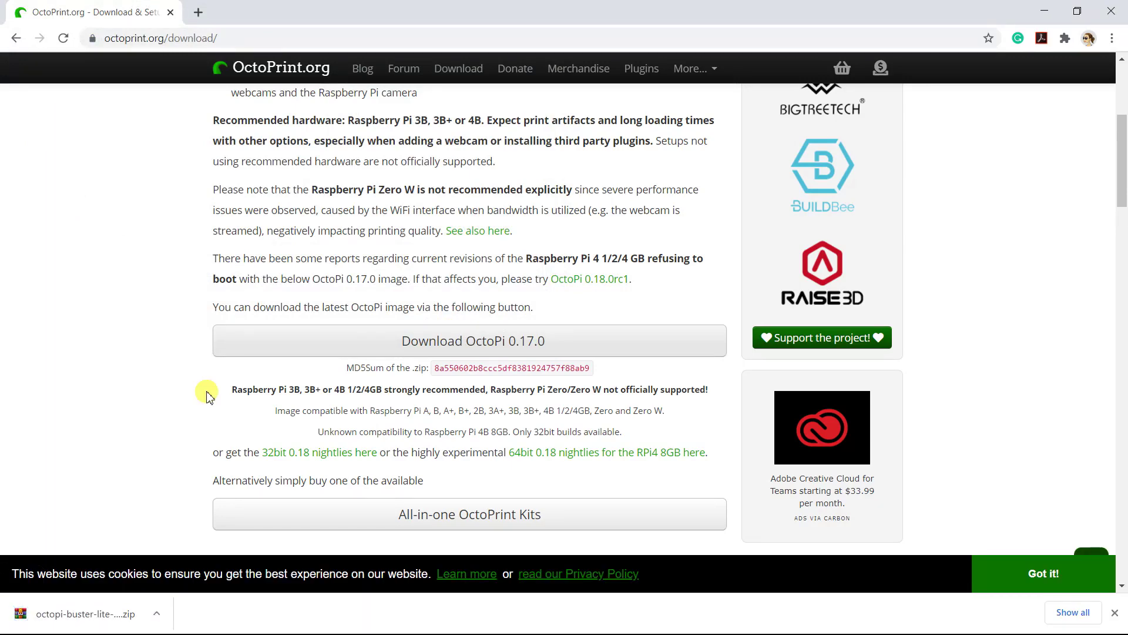
click(1111, 11)
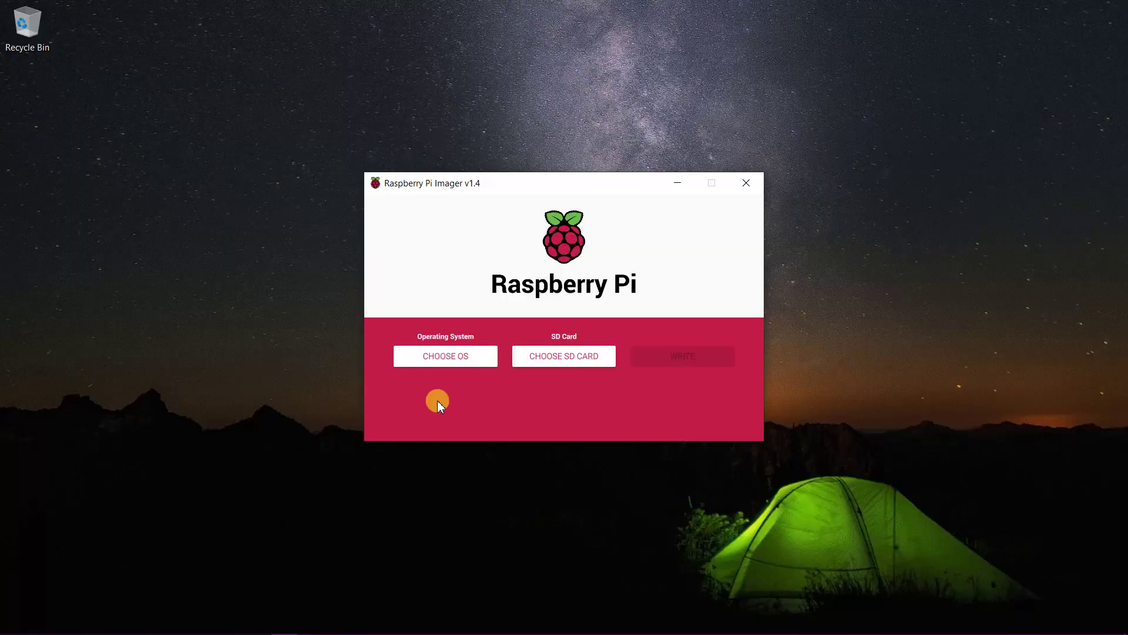
Choose the custom image octopi-buster-lite-0.17.0.zip as the OS.
click(440, 359)
scroll(442, 364, down, 5)
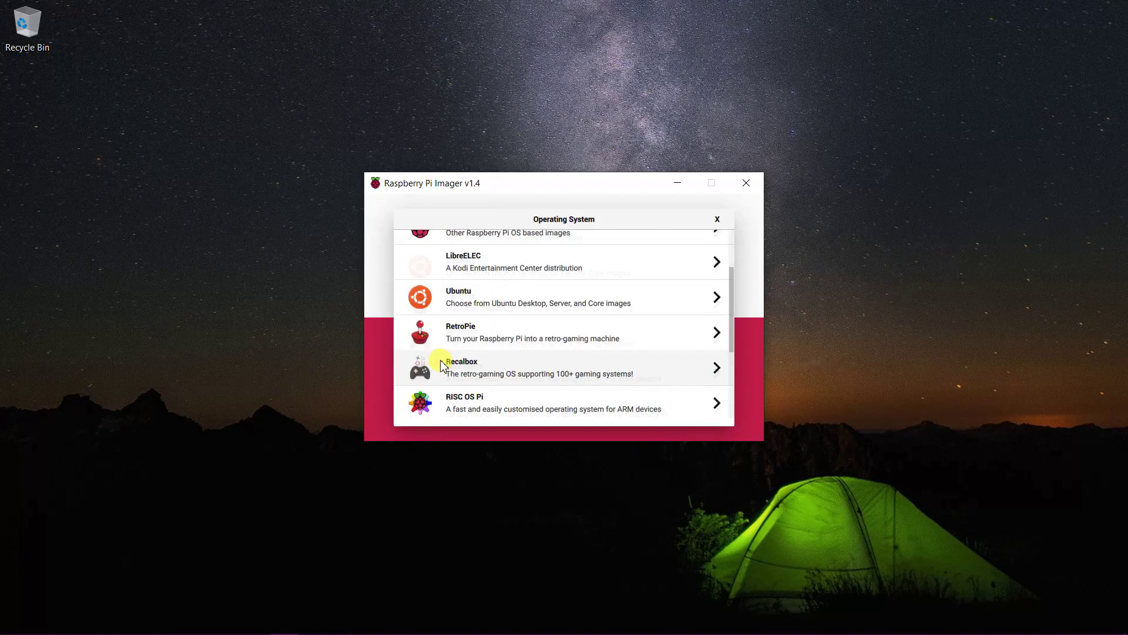
click(439, 400)
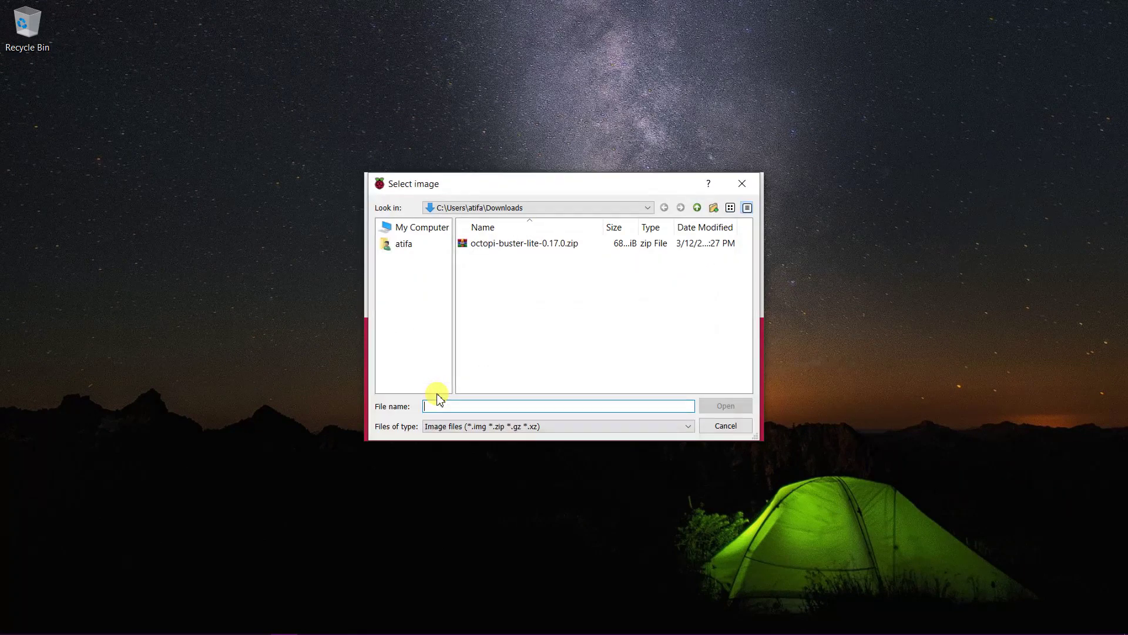
click(506, 243)
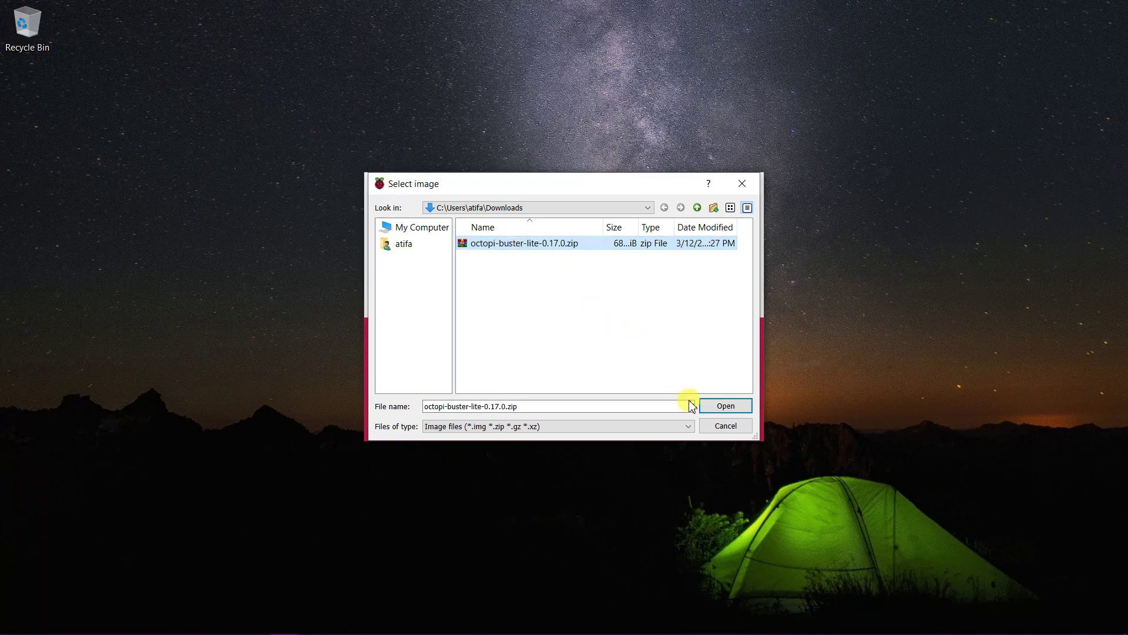
click(708, 410)
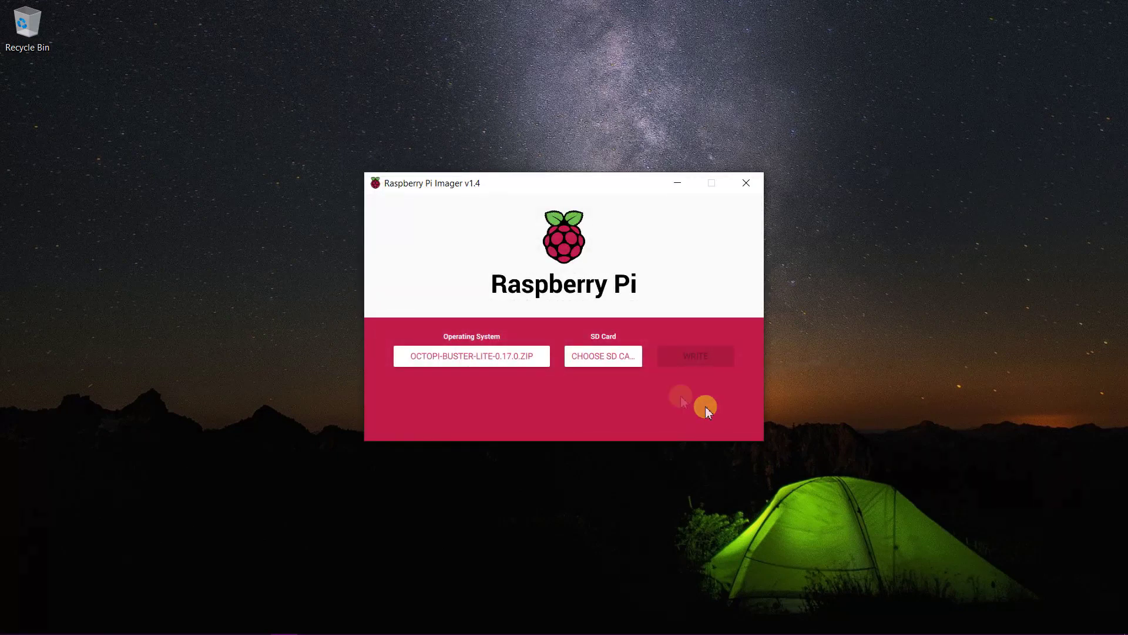
Target the 15.9 GB SDHC card and start writing.
click(621, 361)
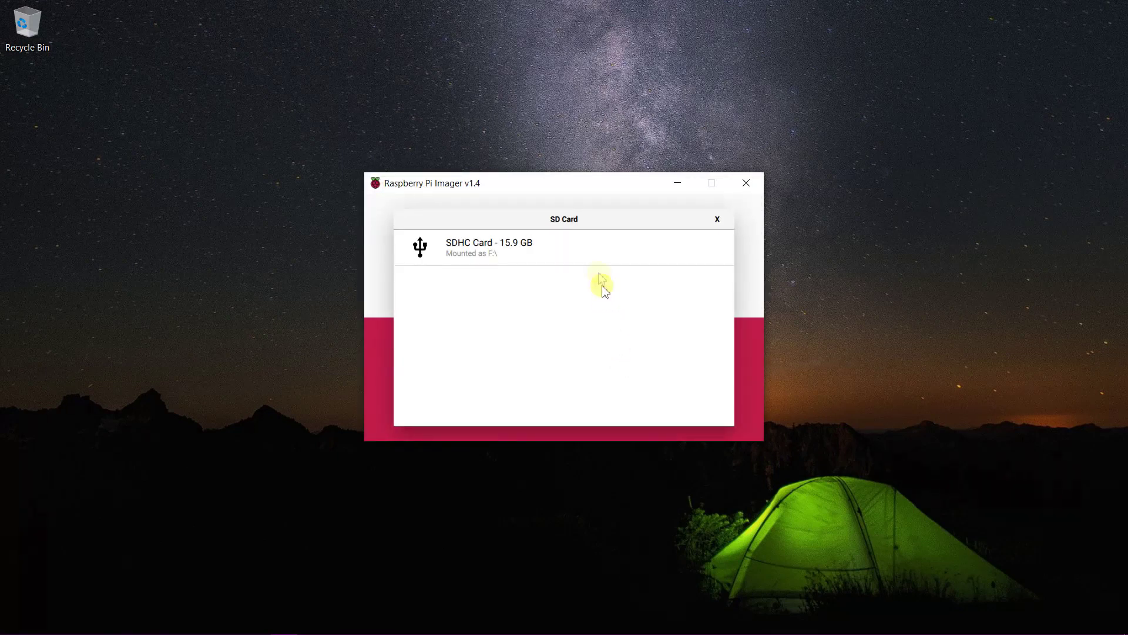
click(595, 256)
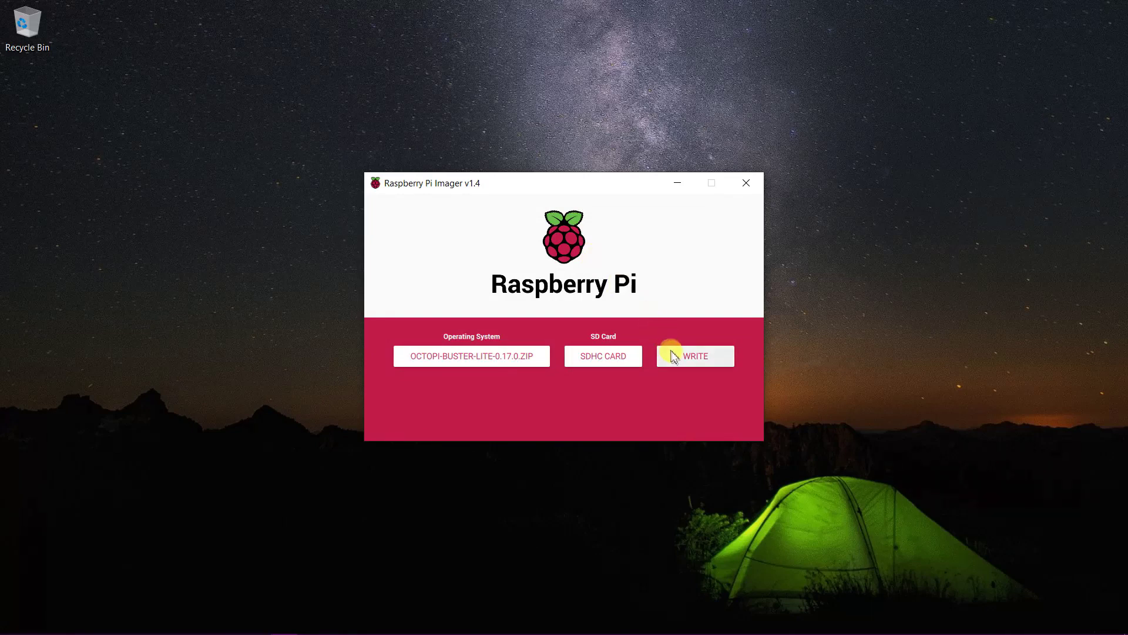
click(675, 356)
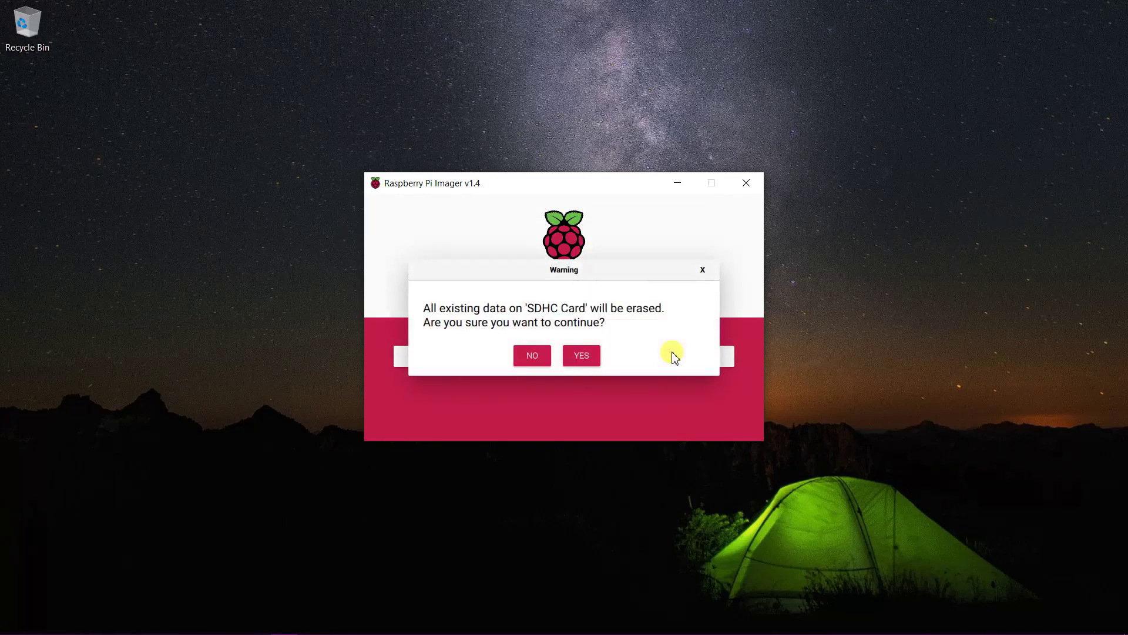
Confirm erasing the SDHC card and dismiss the Write Successful message once writing finishes.
click(595, 355)
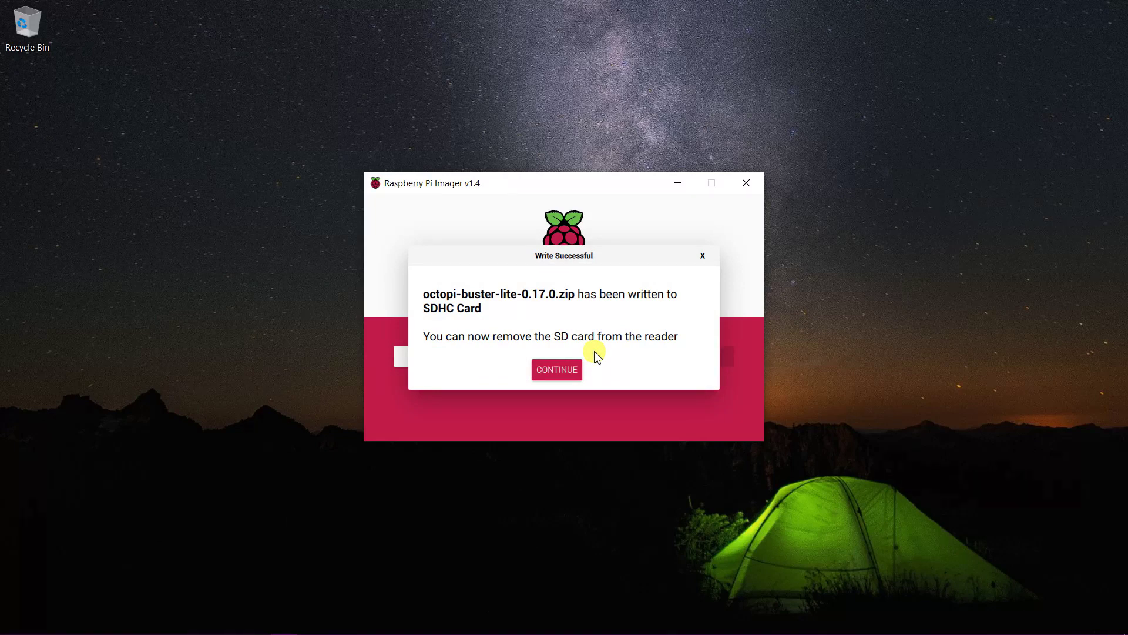
click(556, 370)
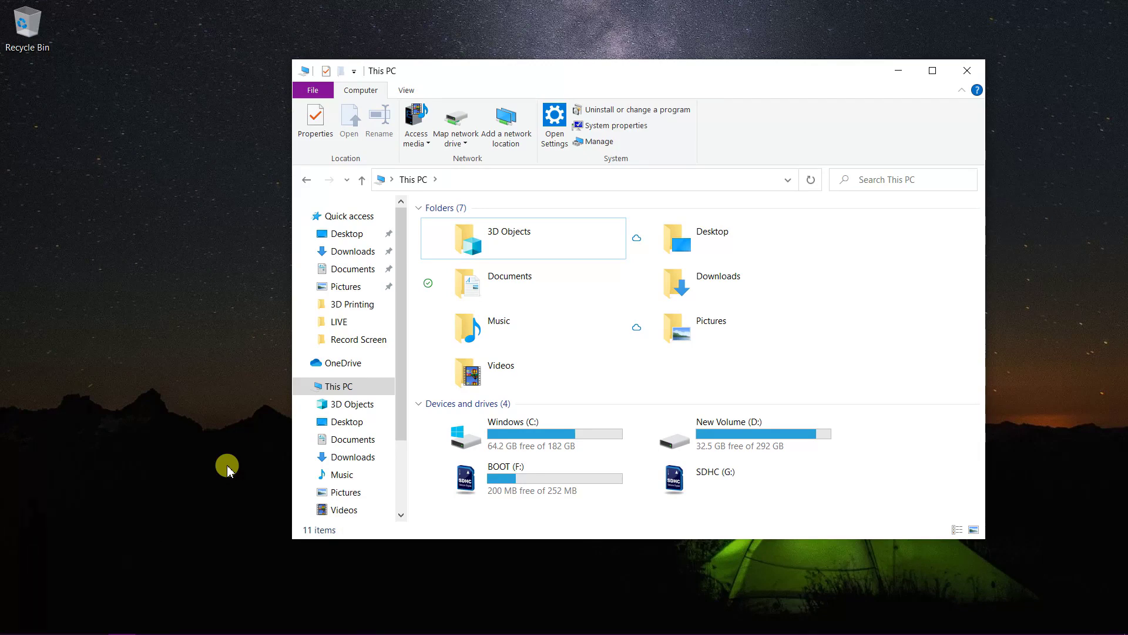
Open BOOT (F:) and open octopi-wpa-supplicant.txt in WordPad via Open with.
double_click(498, 486)
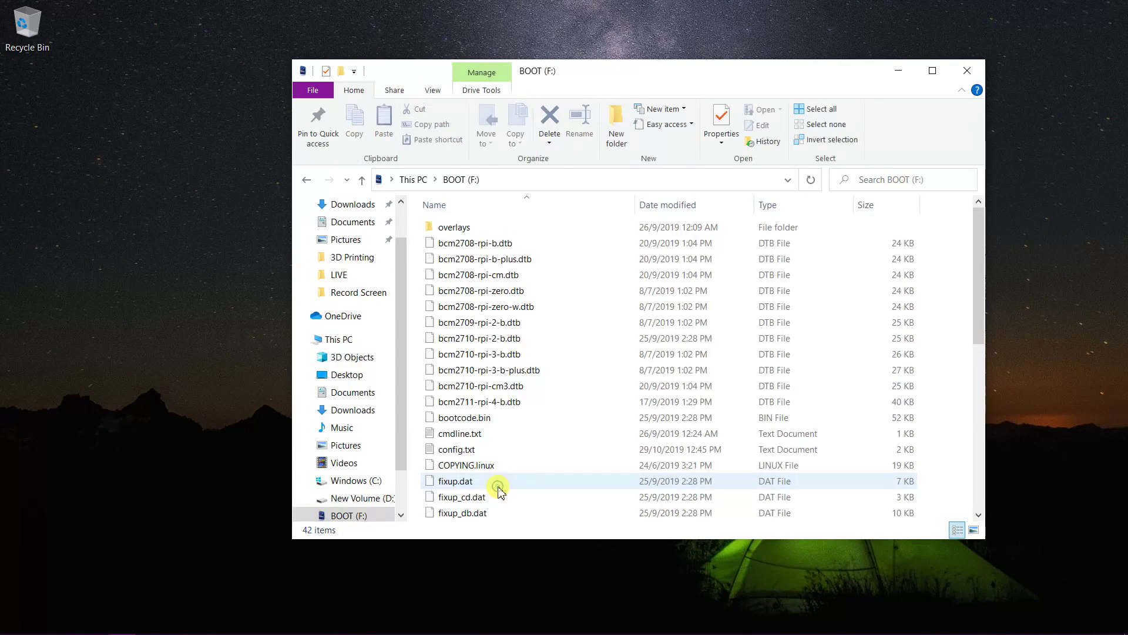
scroll(499, 488, down, 8)
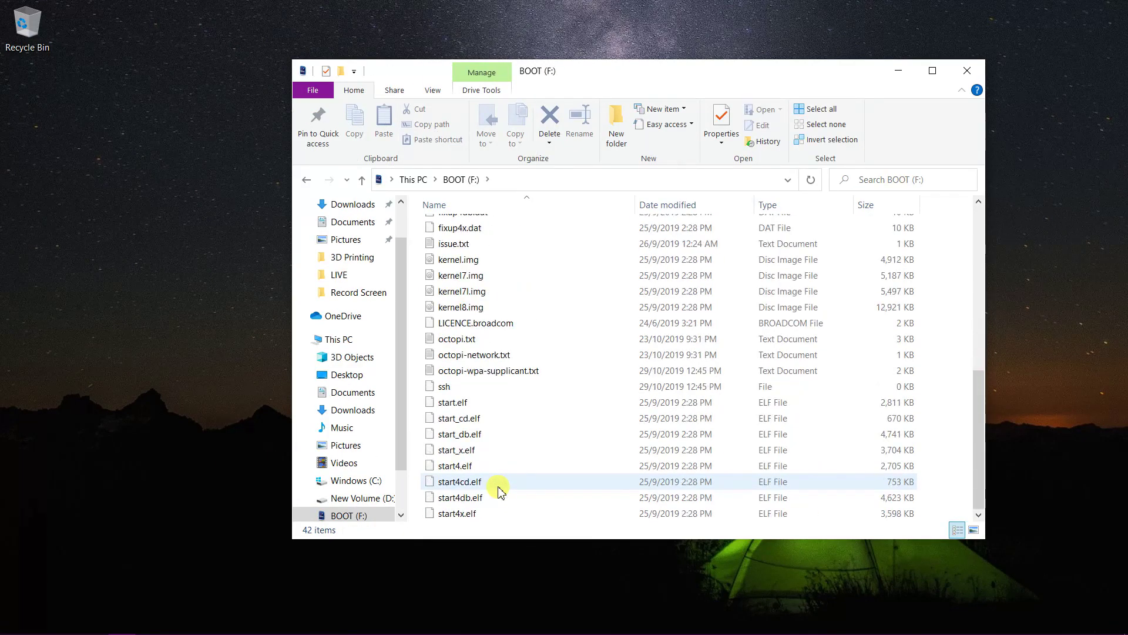
click(501, 376)
right_click(500, 376)
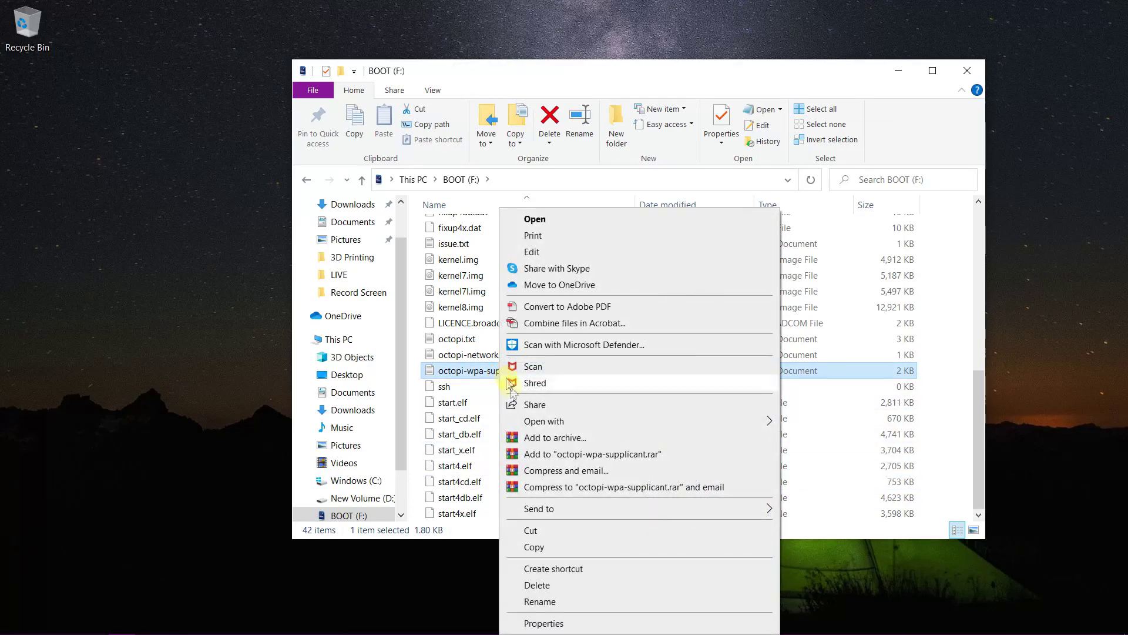
mouse_move(569, 423)
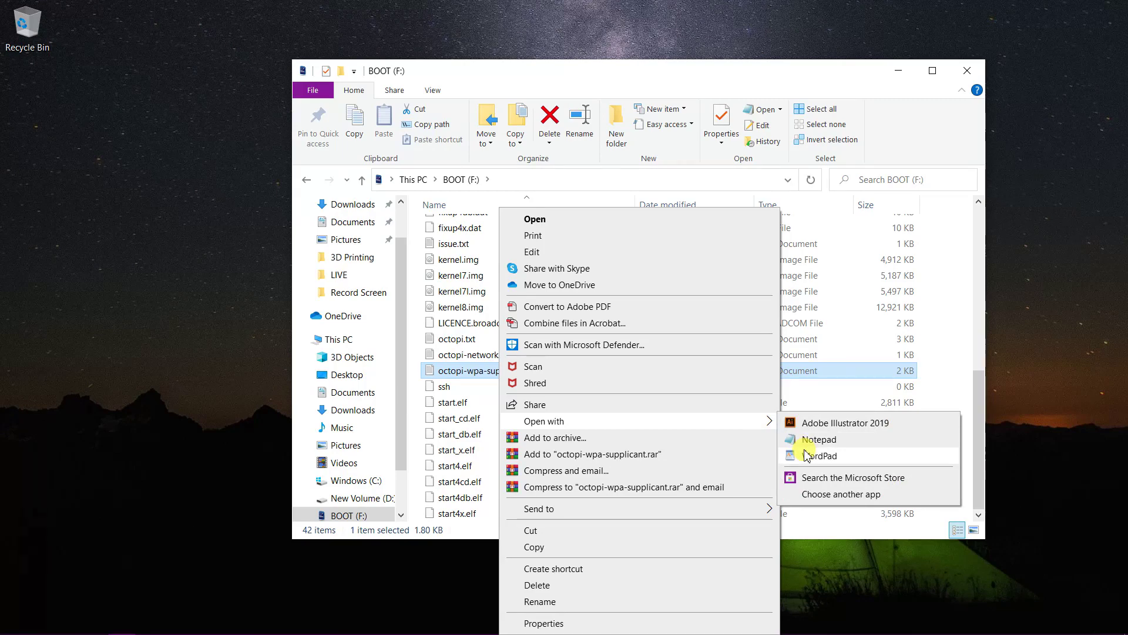
click(805, 456)
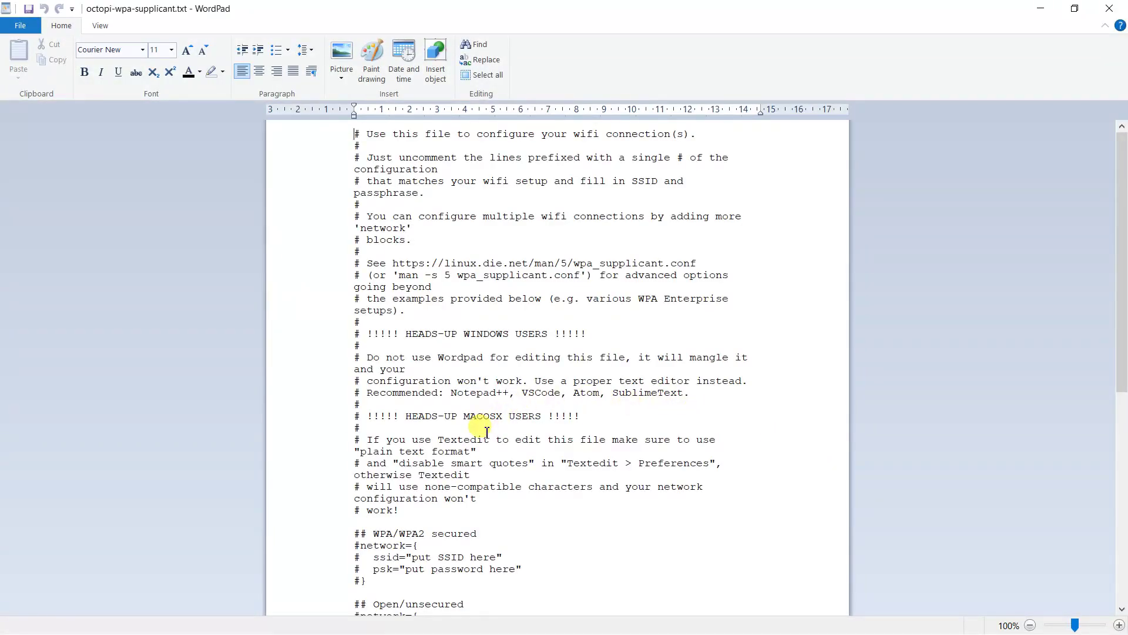
Uncomment the WPA/WPA2 network block with its SSID and password lines.
scroll(486, 432, down, 5)
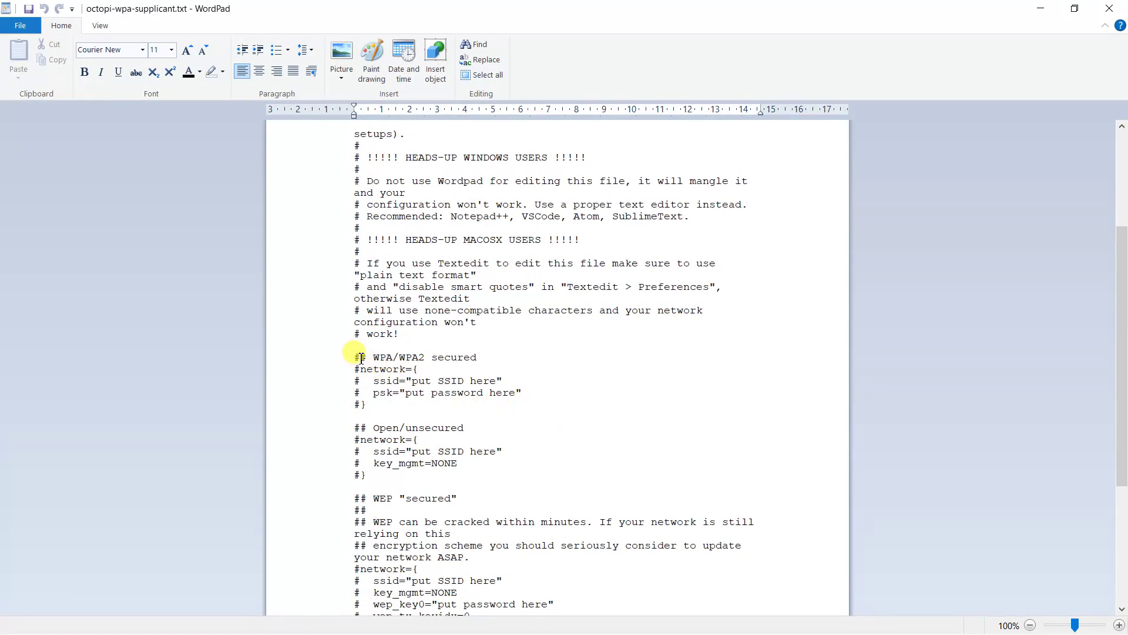
key(BackSpace)
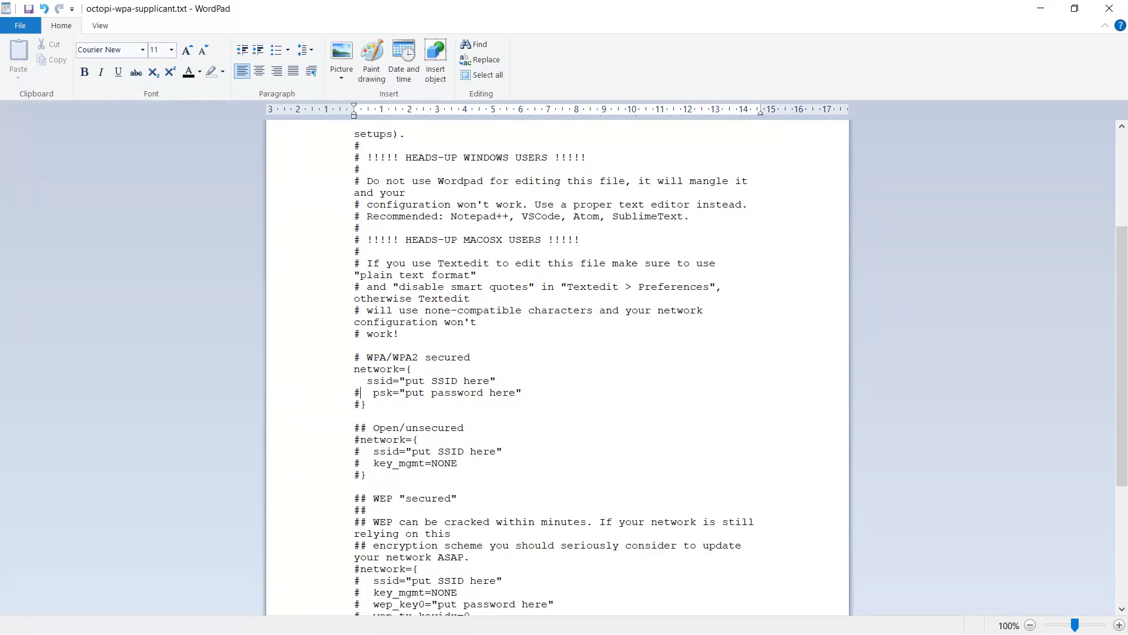
key(BackSpace)
key(Down)
key(Delete)
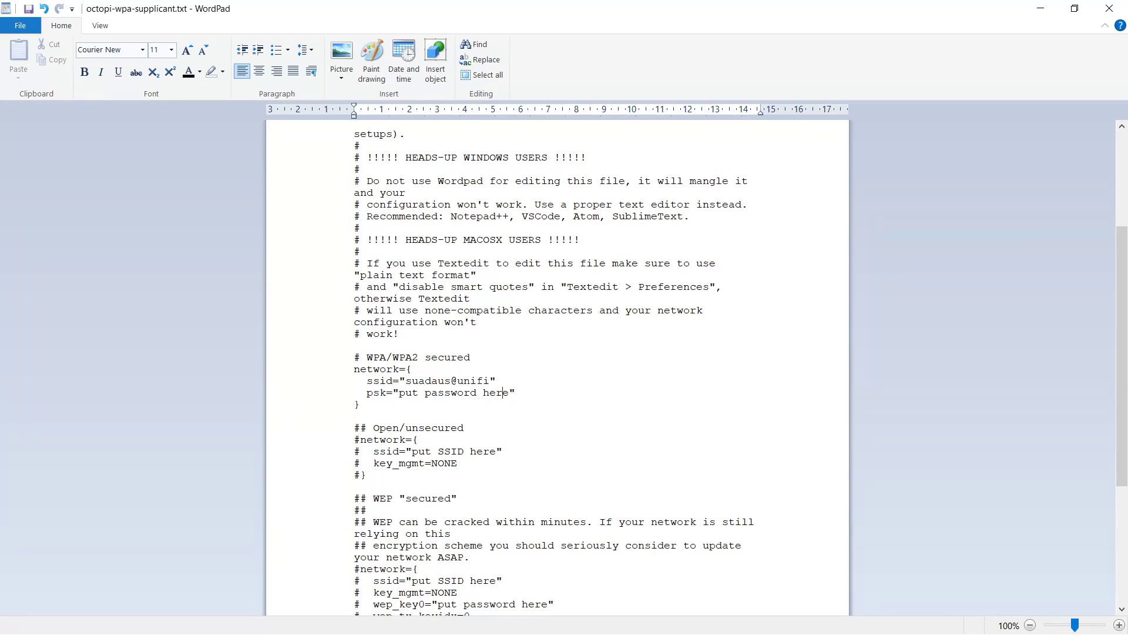
Add country=MY below the country list, then save and close the file.
scroll(466, 390, down, 6)
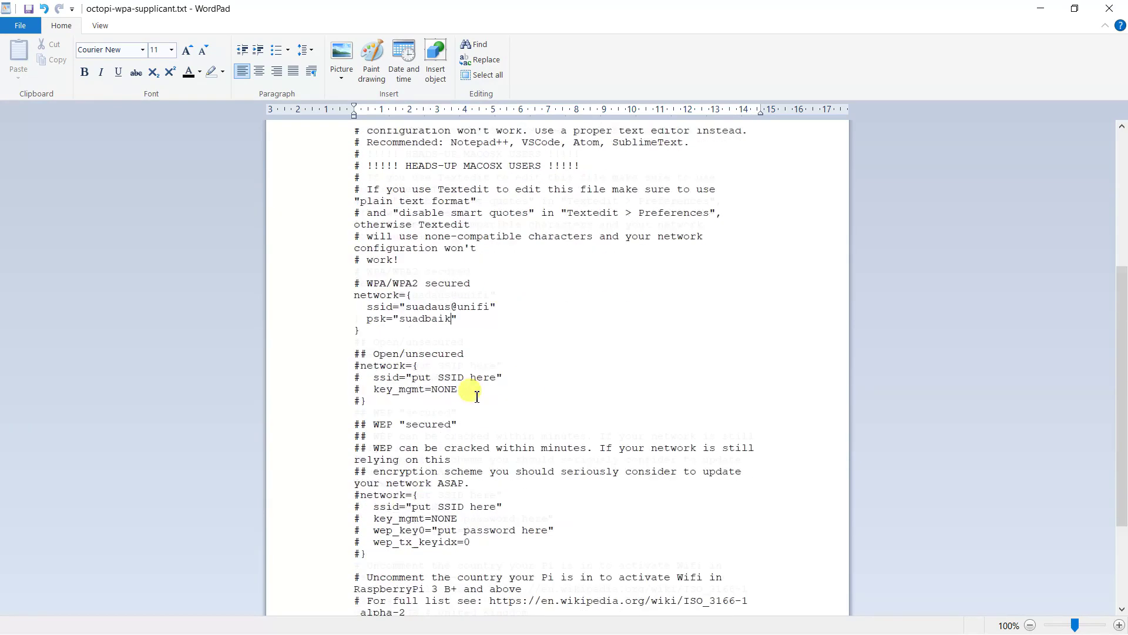
click(535, 527)
key(Return)
text(country=MY)
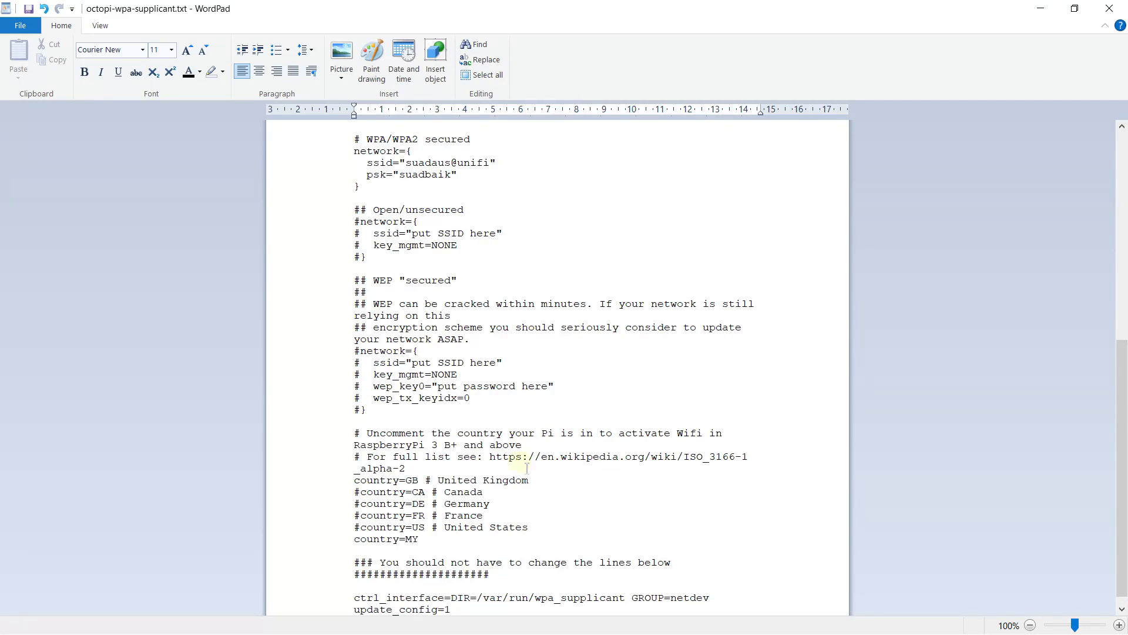
click(29, 9)
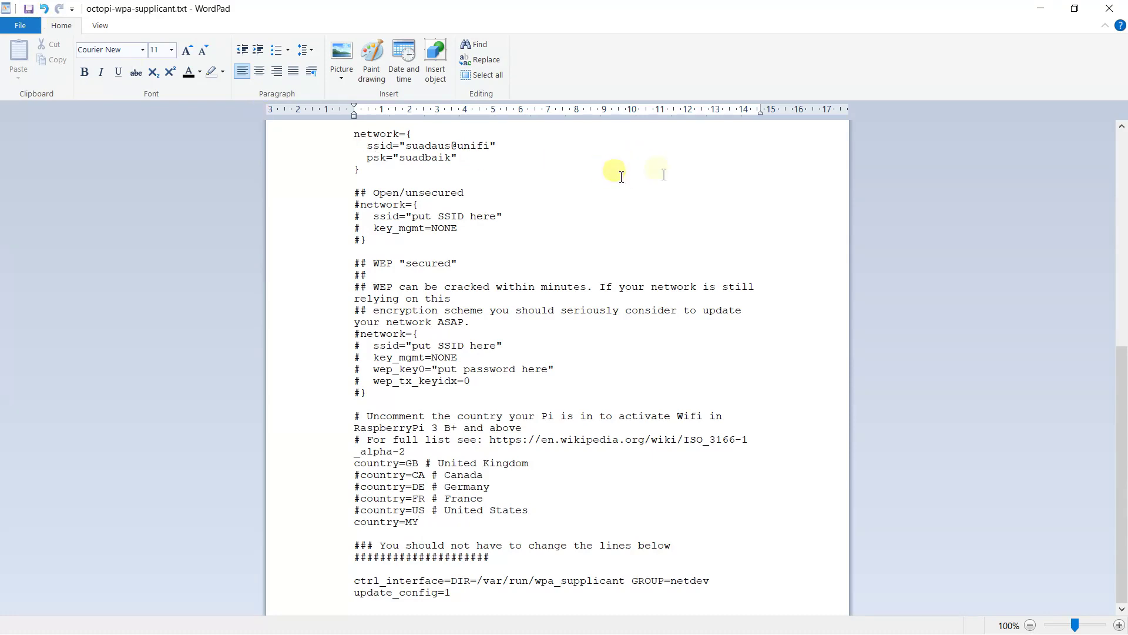
click(1109, 11)
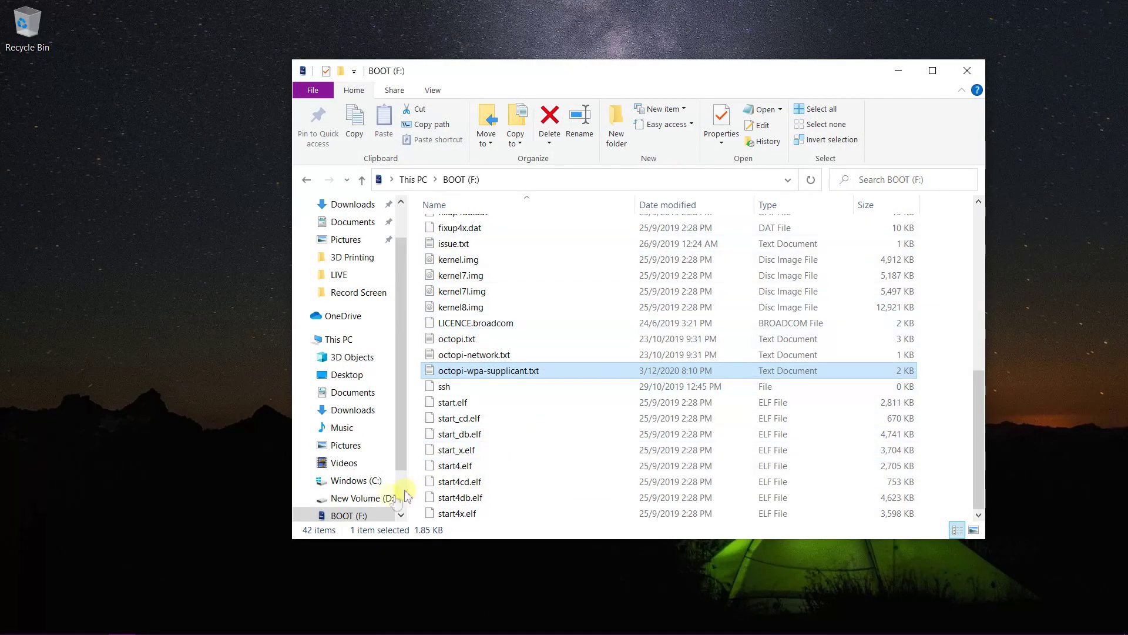
Eject the BOOT (F:) drive from the navigation pane.
right_click(371, 517)
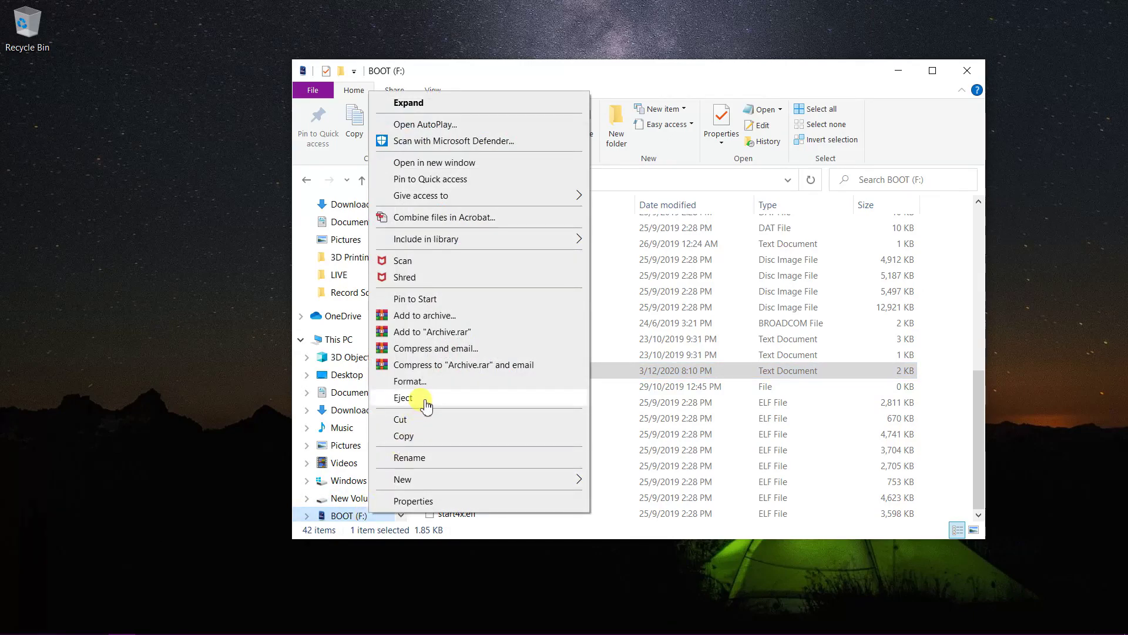
click(403, 398)
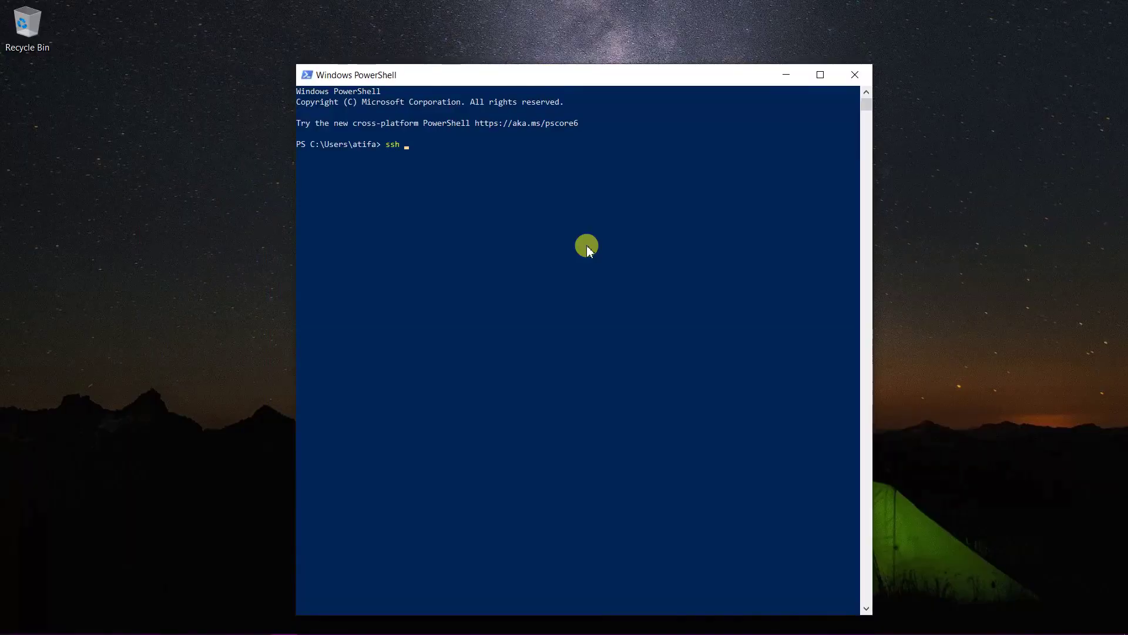
text(pi@octopi.local)
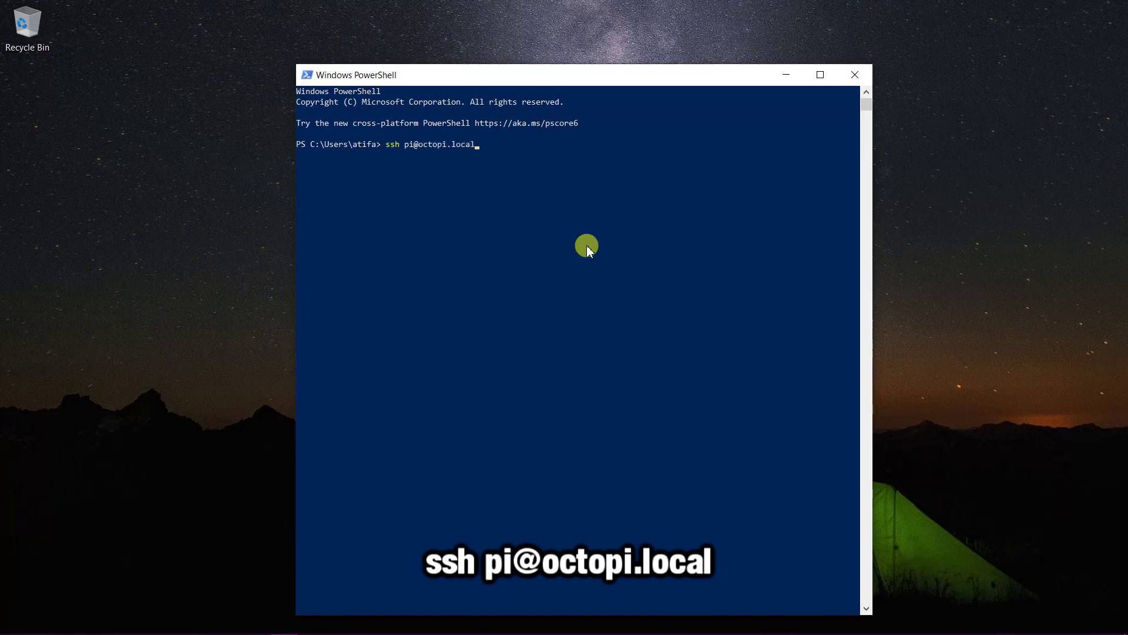
key(Return)
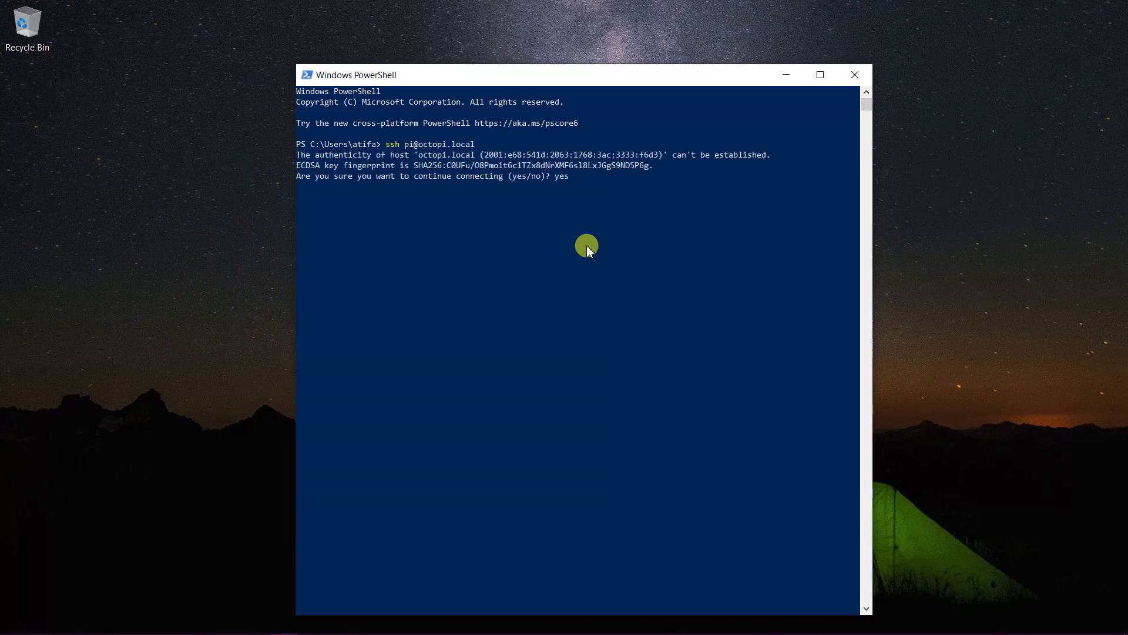
key(Return)
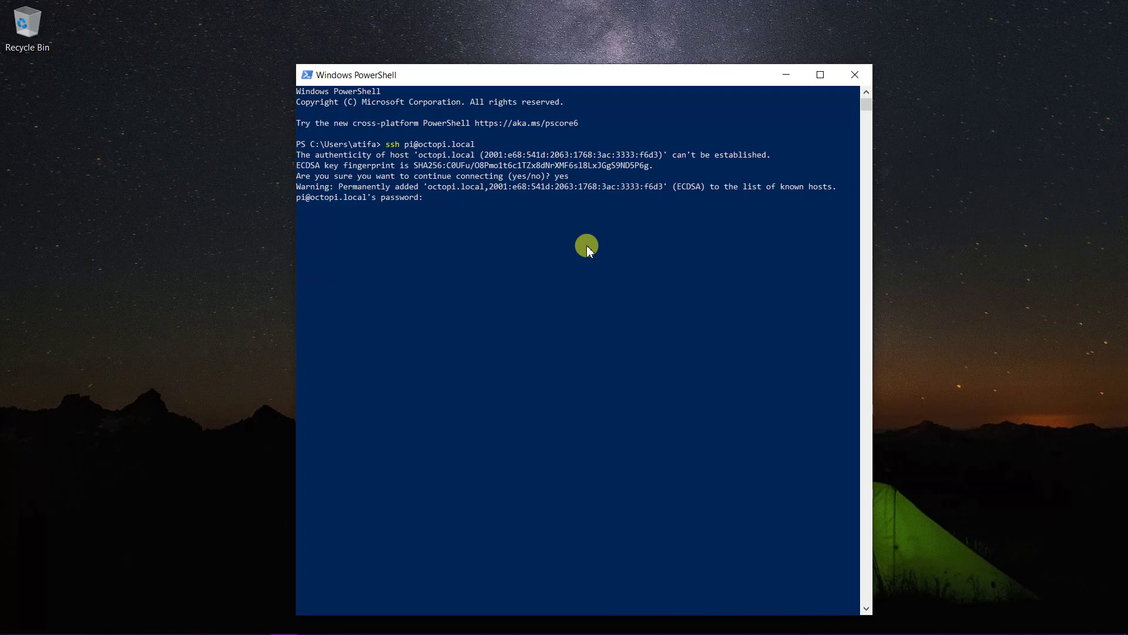
key(Return)
Run ifconfig and copy wlan0's address 192.168.0.189.
text(if)
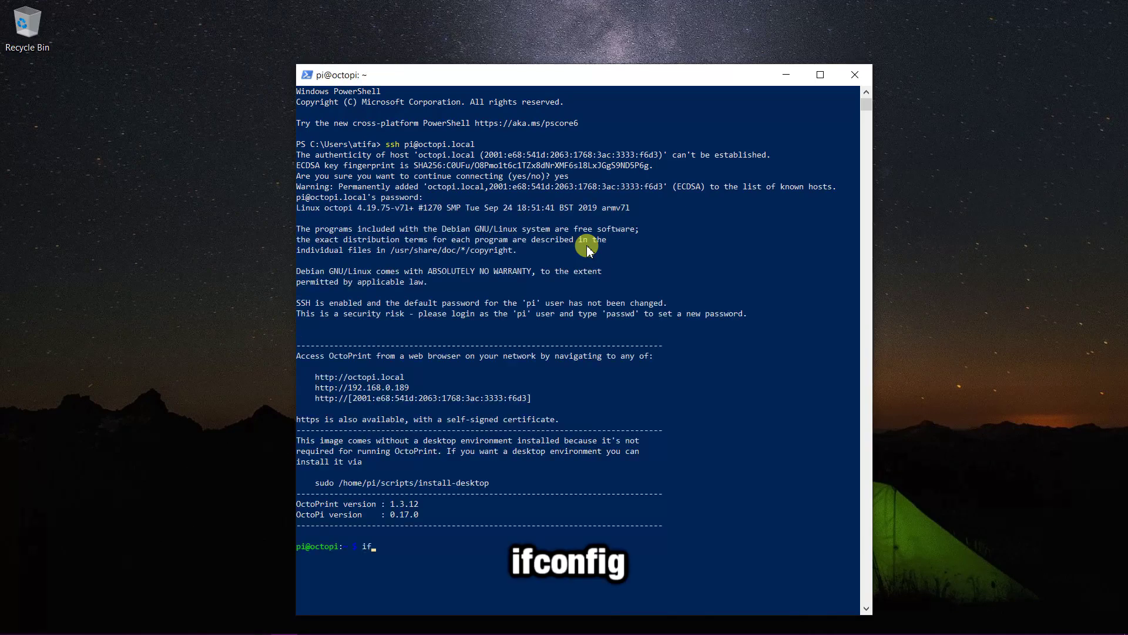
text(config)
key(Return)
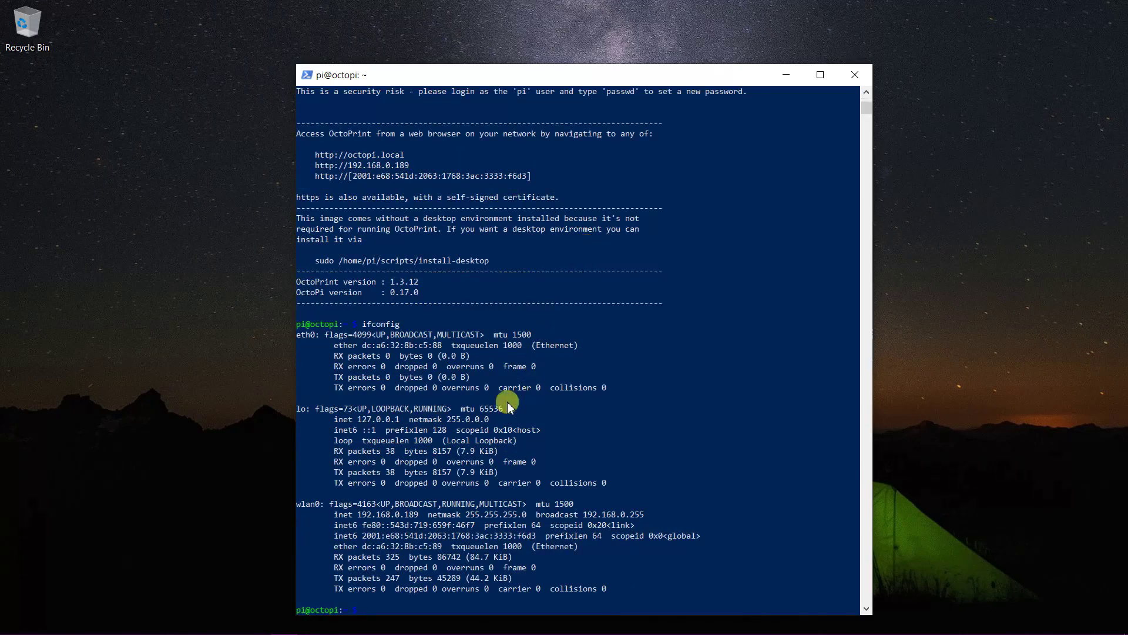
drag(357, 514, 418, 522)
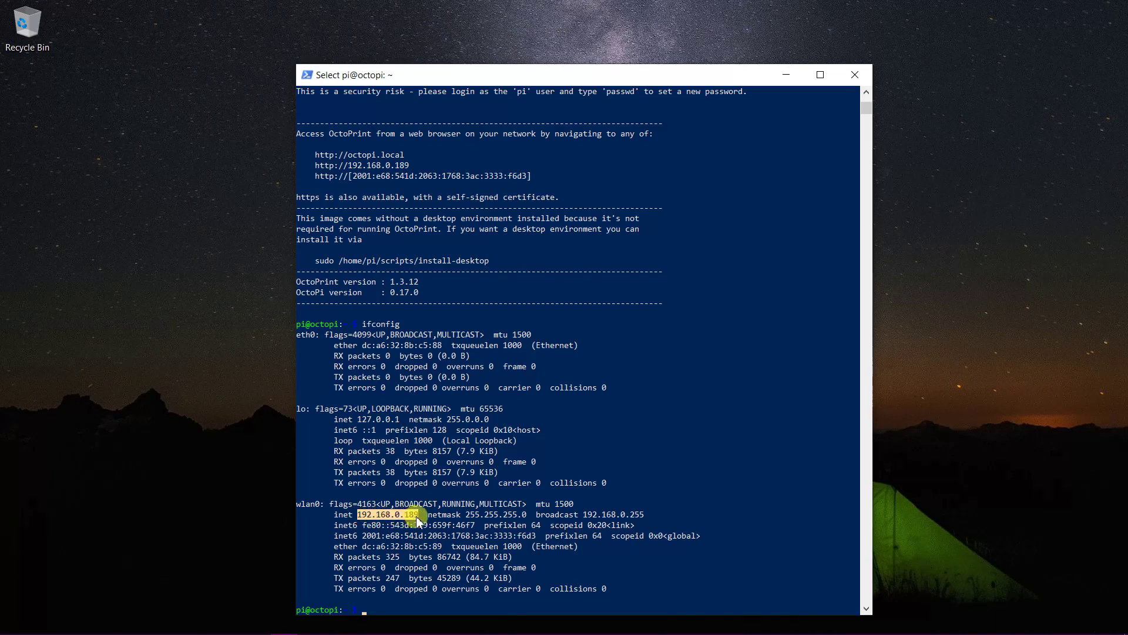
key(ctrl+c)
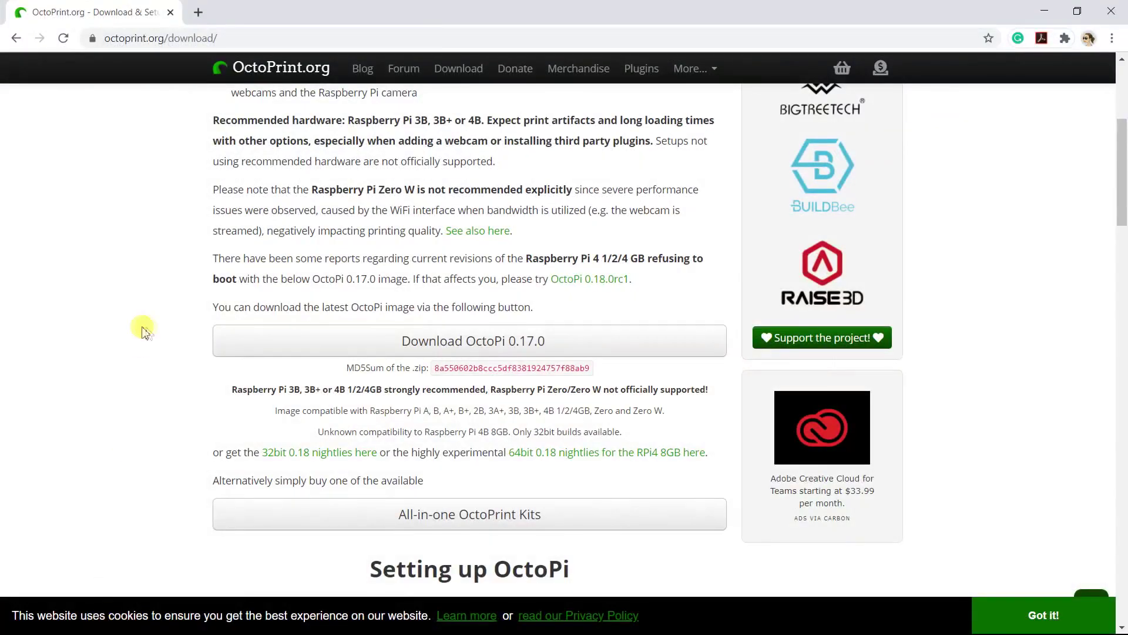
Load the pasted address 192.168.0.189 in a new Chrome tab.
click(198, 13)
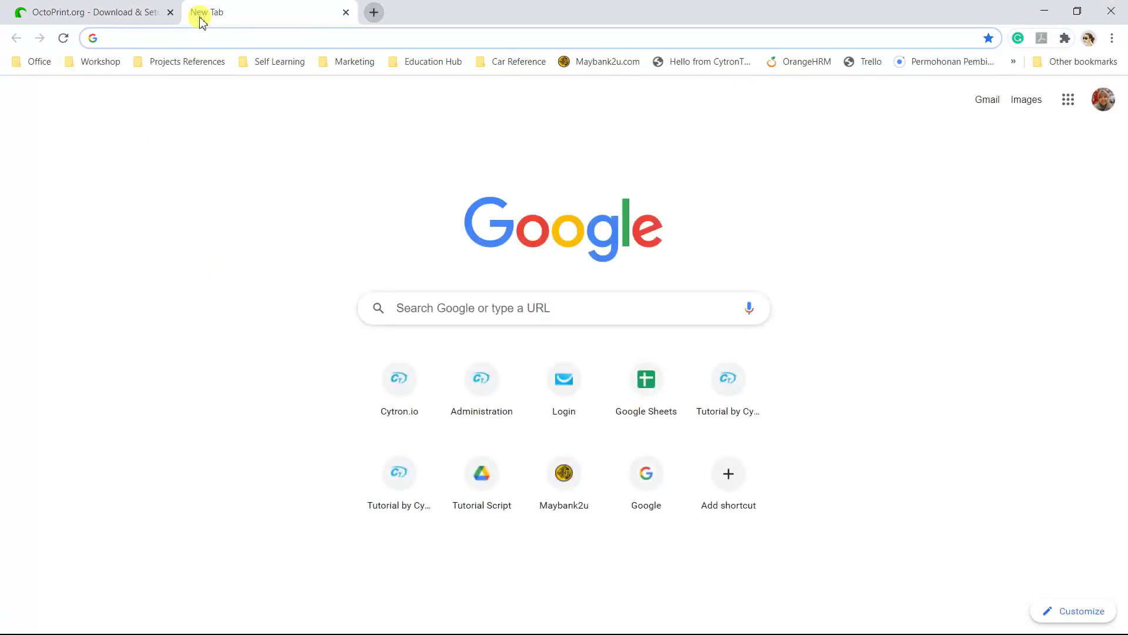
key(ctrl+v)
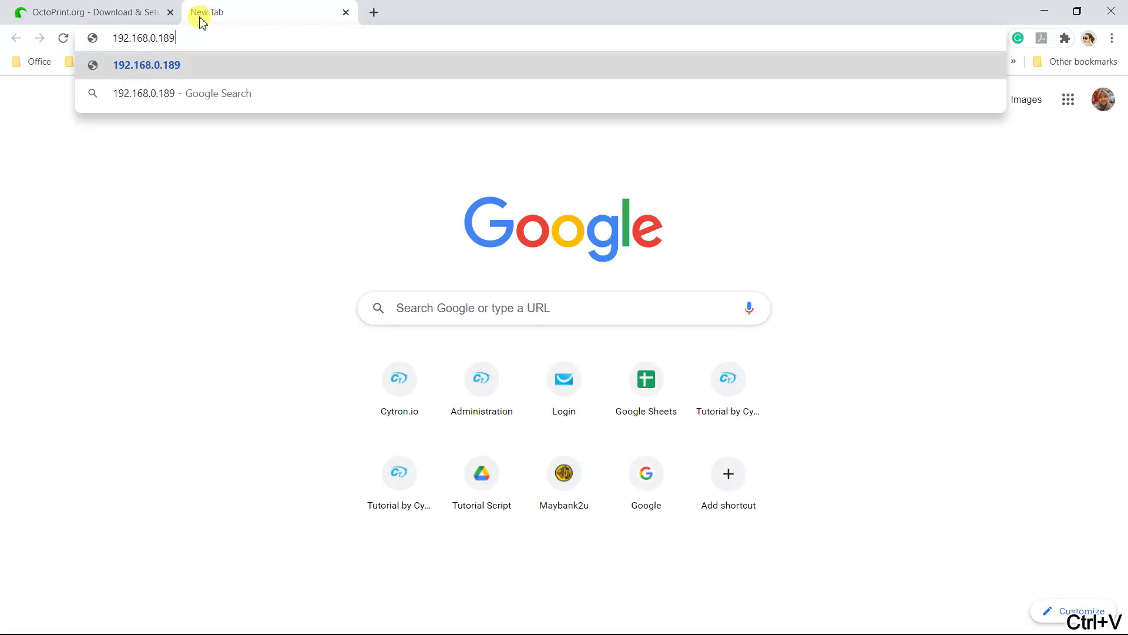
key(Return)
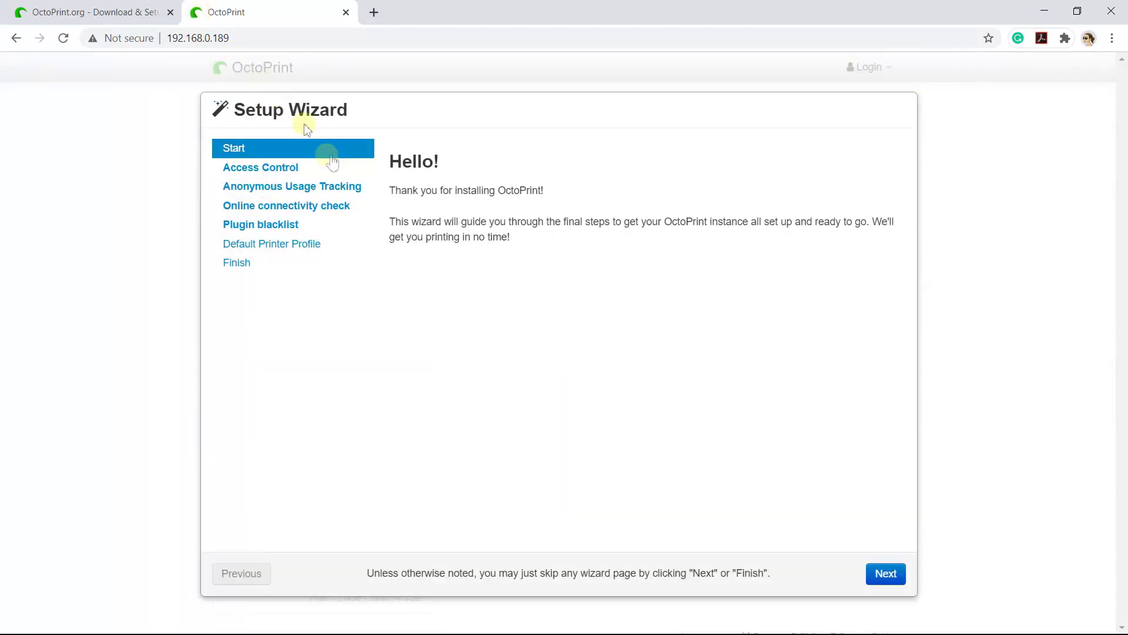
Create an admin account with username and password, keeping access control enabled.
click(886, 575)
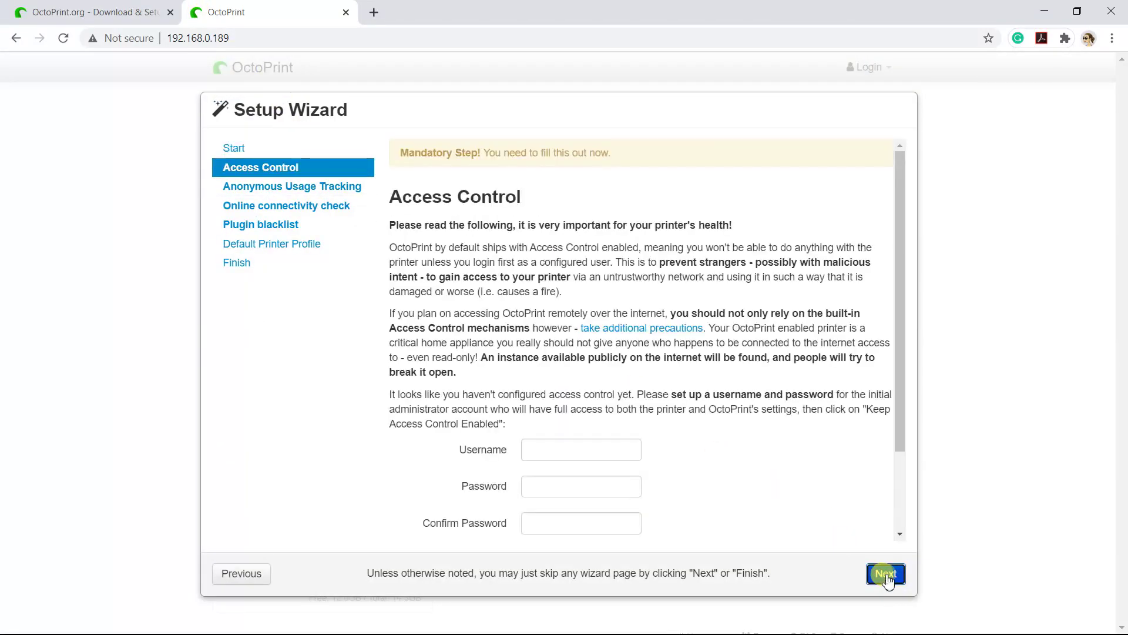
click(612, 453)
text(sua)
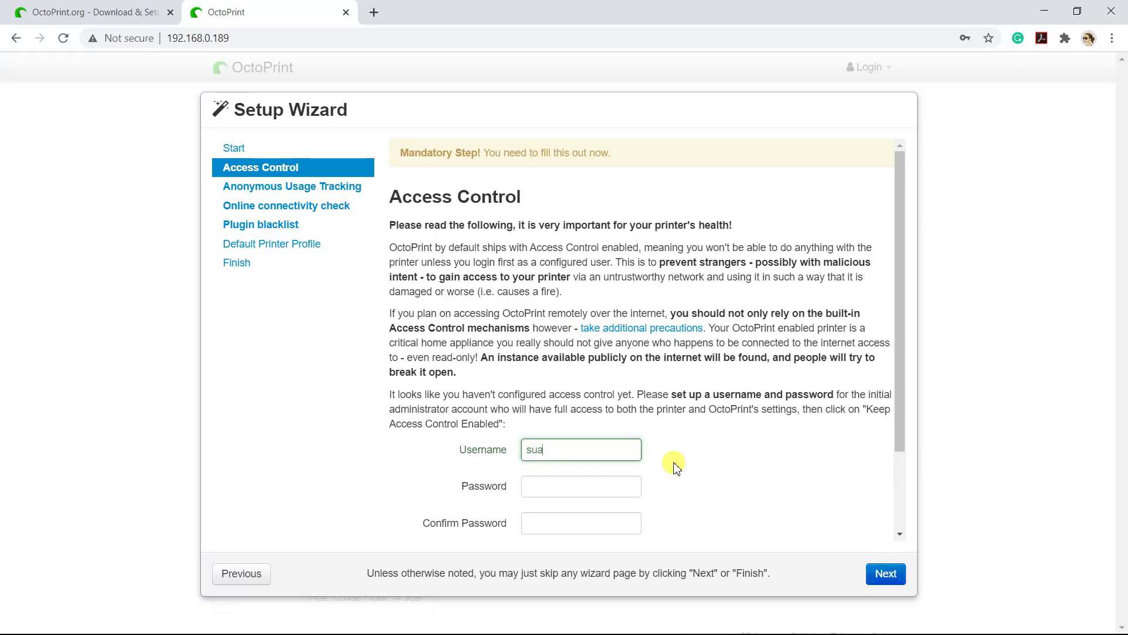
text(doctopi)
key(Tab)
text(****)
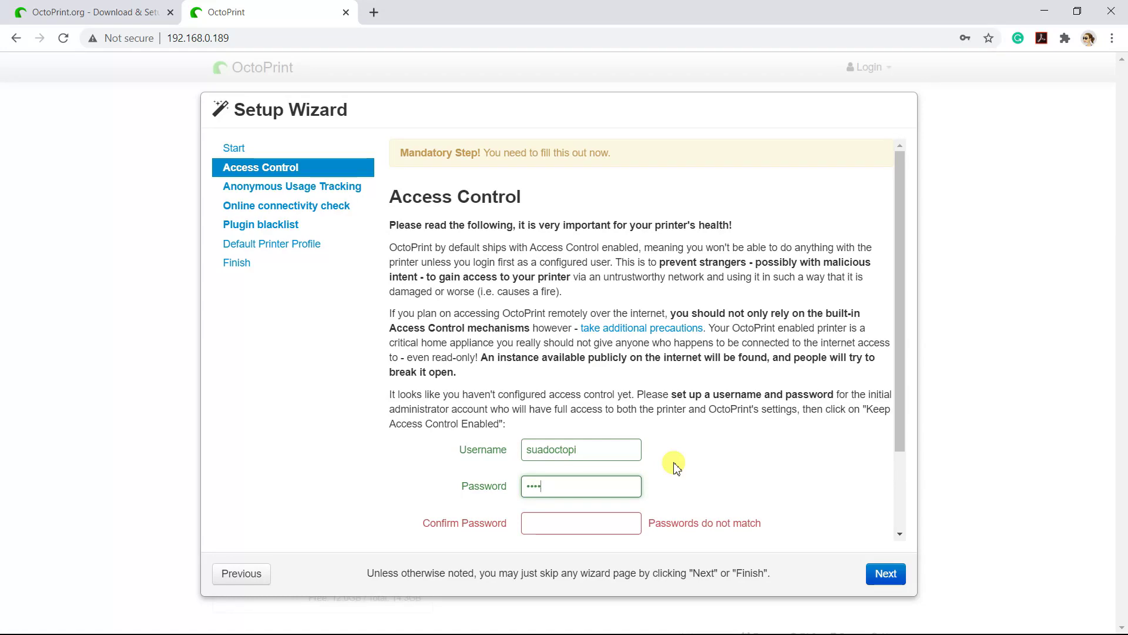
key(Tab)
text(***)
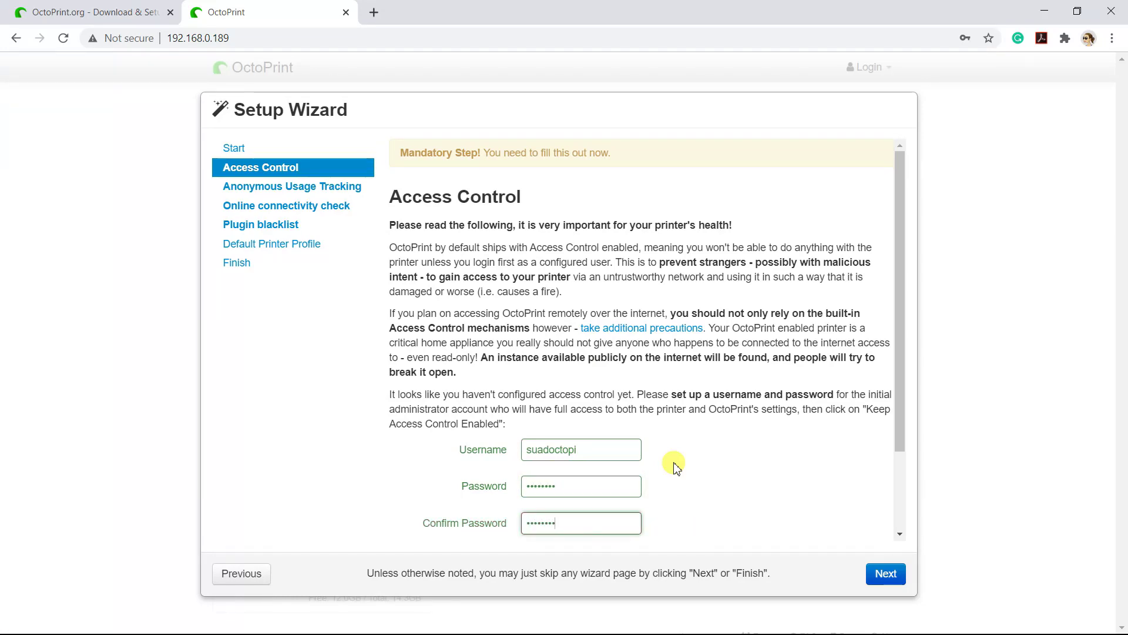
scroll(751, 461, down, 2)
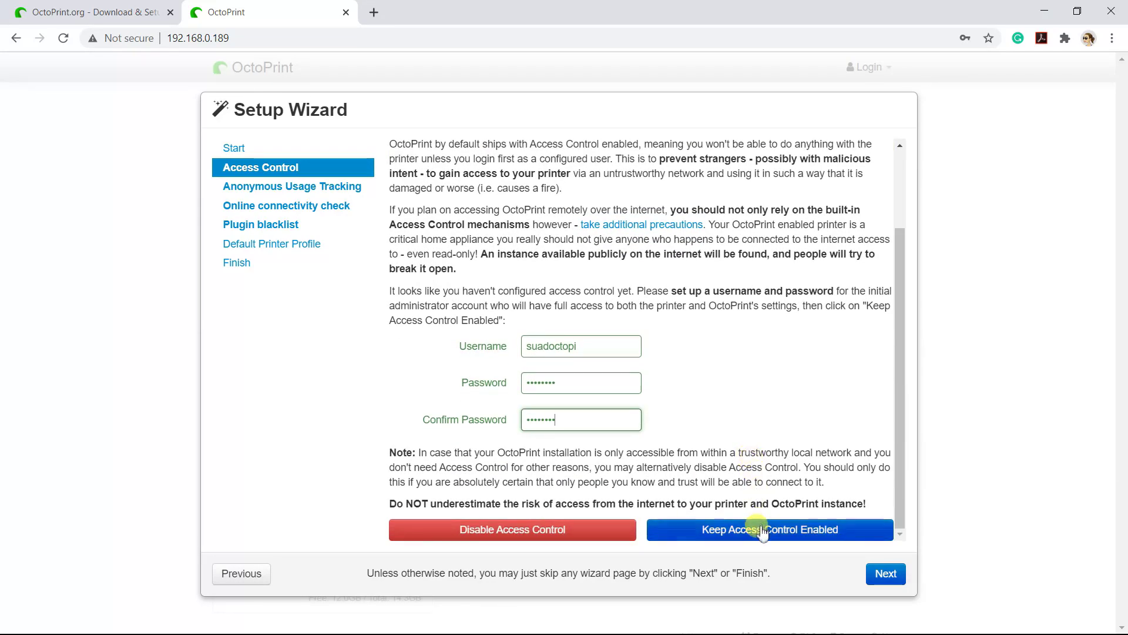
click(755, 531)
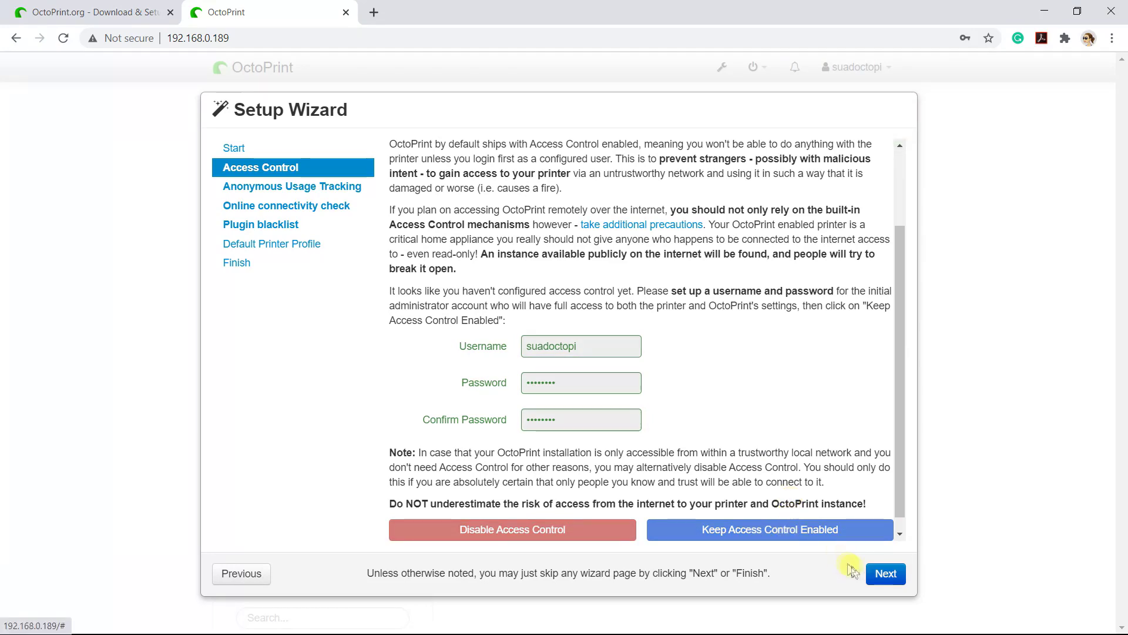
Enable usage tracking, the online connectivity check and plugin blacklist processing.
click(886, 574)
click(805, 385)
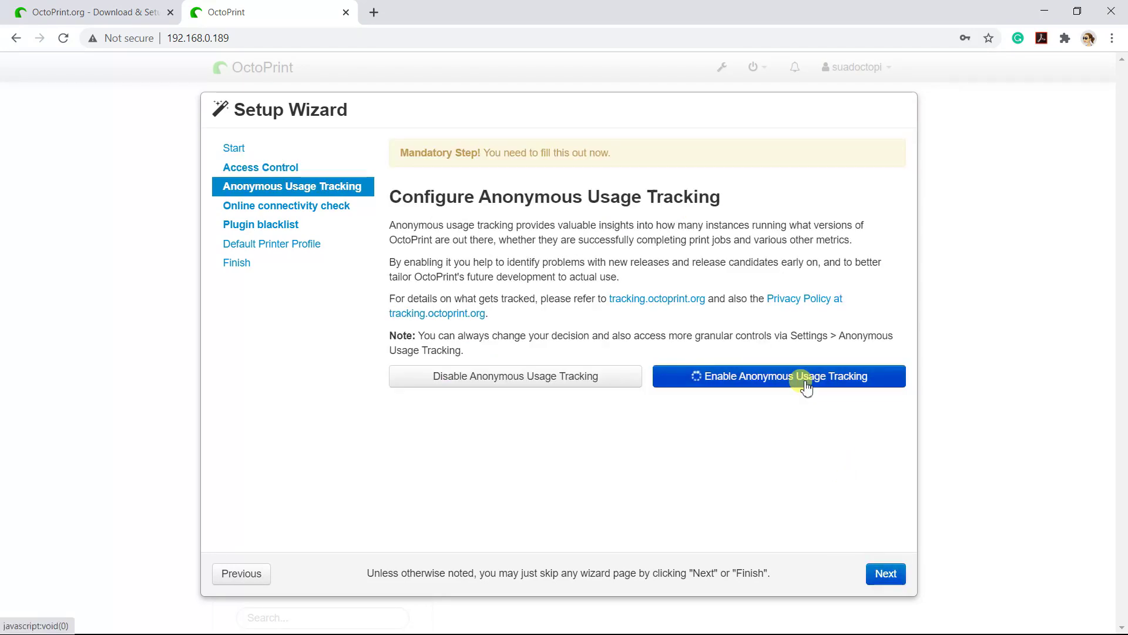
click(886, 574)
scroll(837, 501, down, 1)
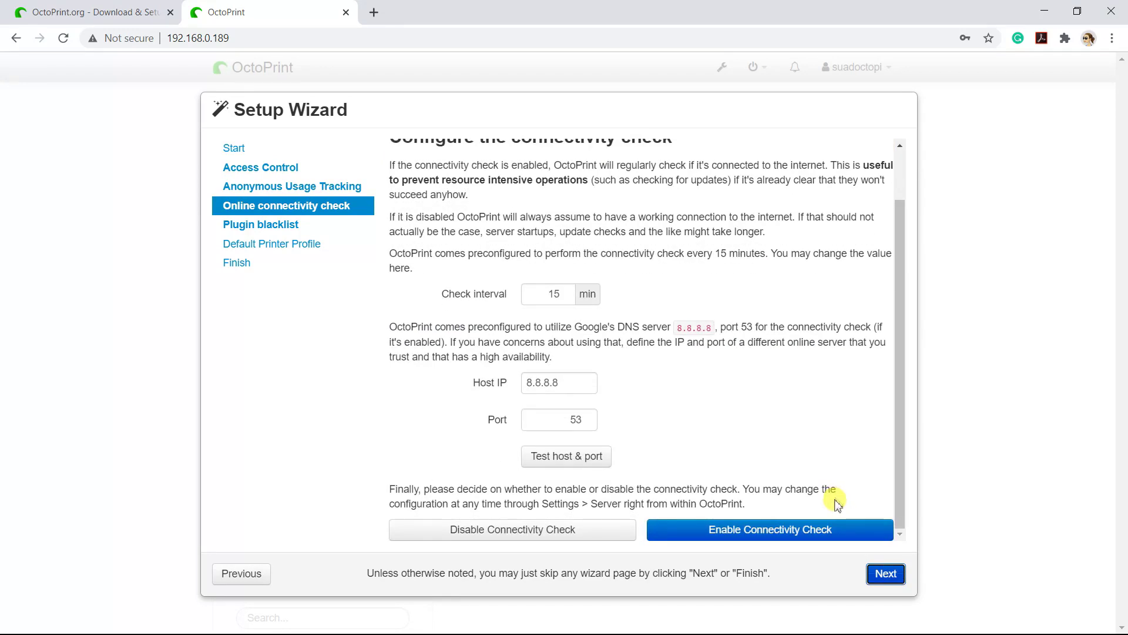
click(824, 531)
click(876, 573)
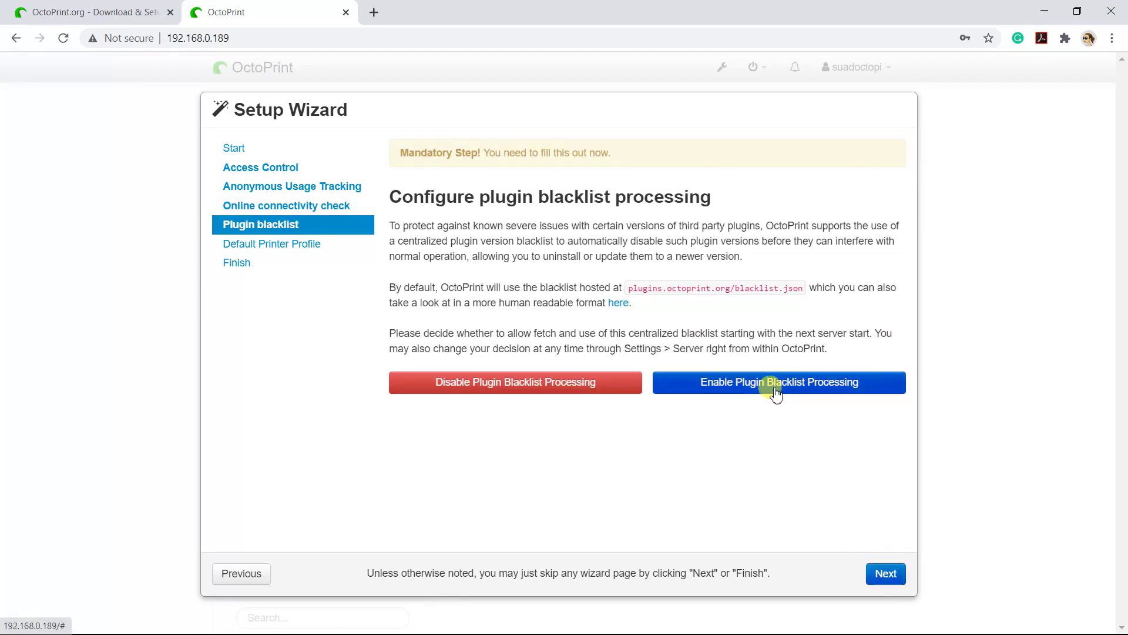
click(773, 388)
click(885, 574)
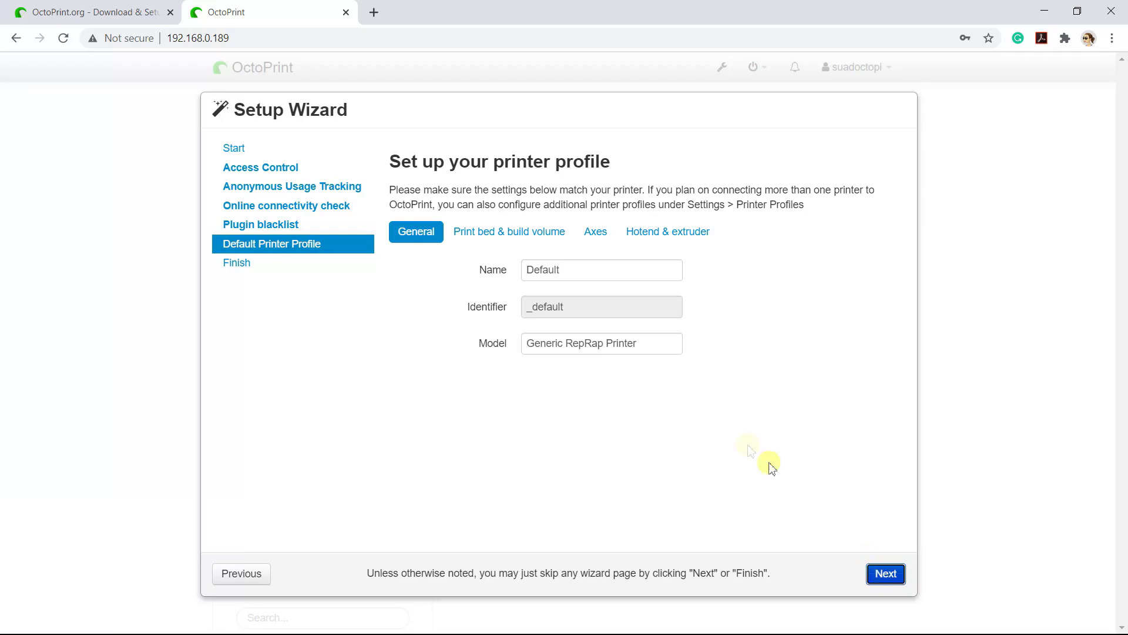
Name the printer profile Ender 3 V2 and set its build volume to 220×220×250 mm.
double_click(619, 276)
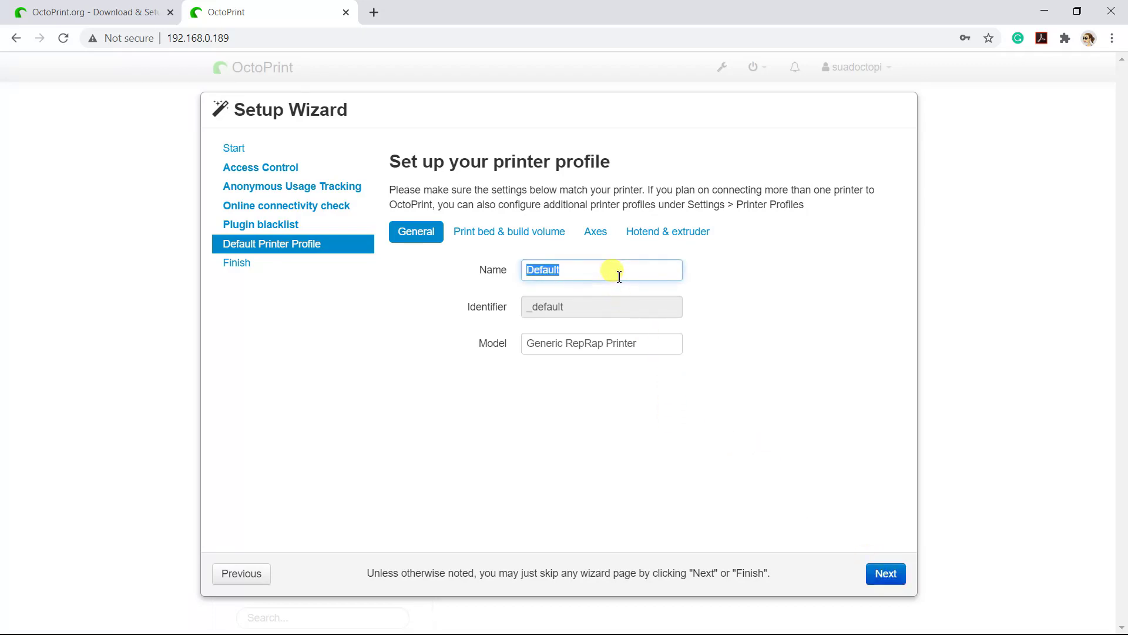
text(Ender 3 V2)
click(537, 237)
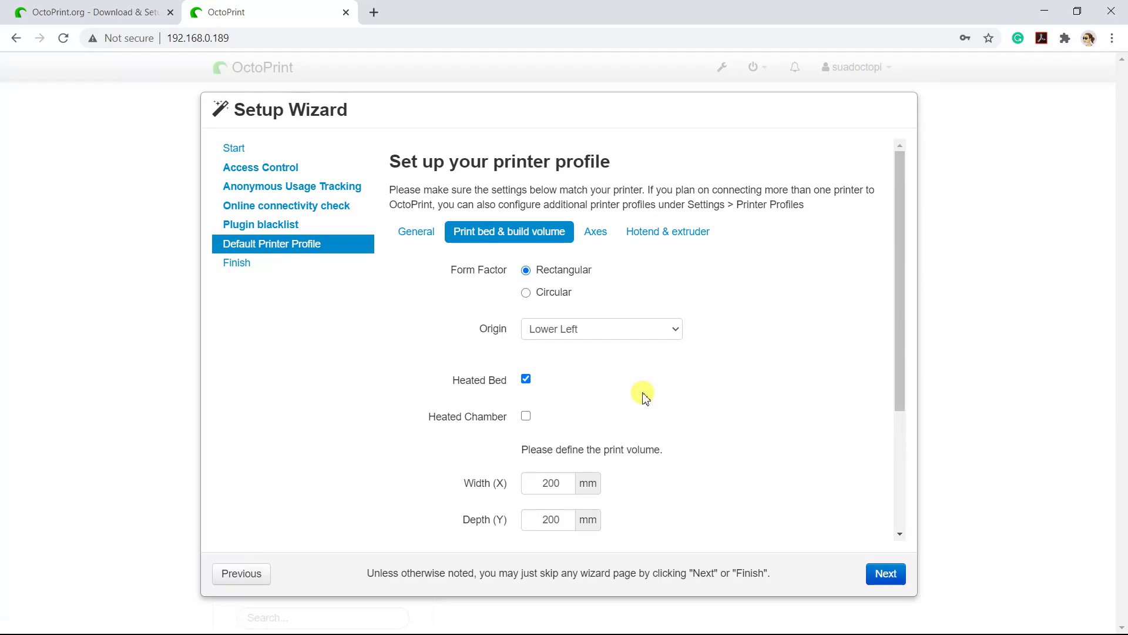
scroll(644, 395, down, 3)
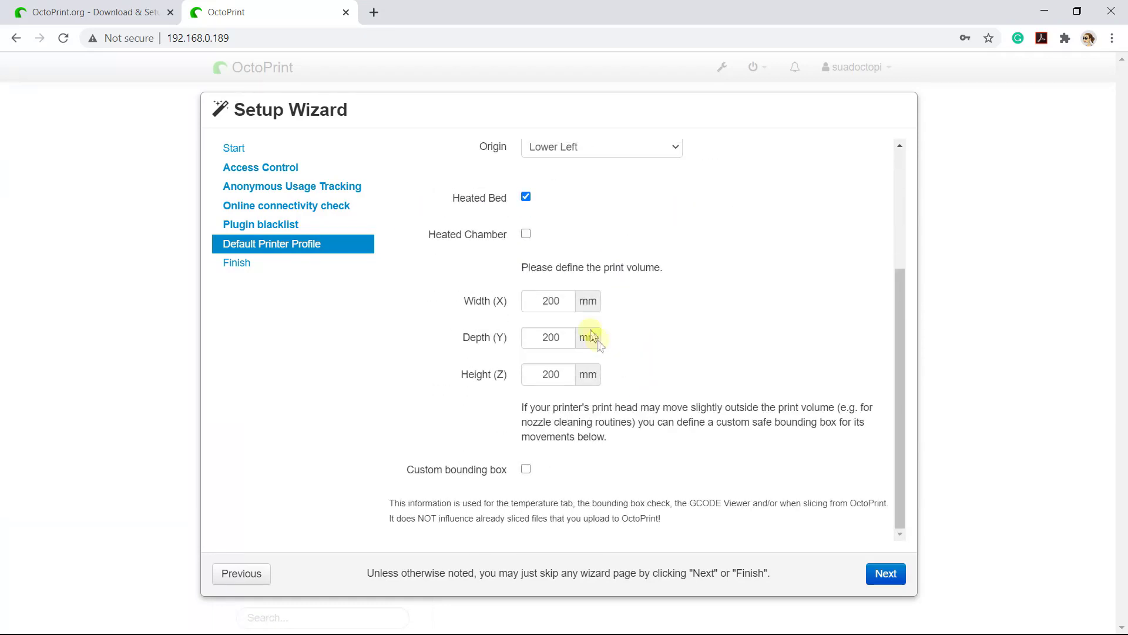
double_click(559, 301)
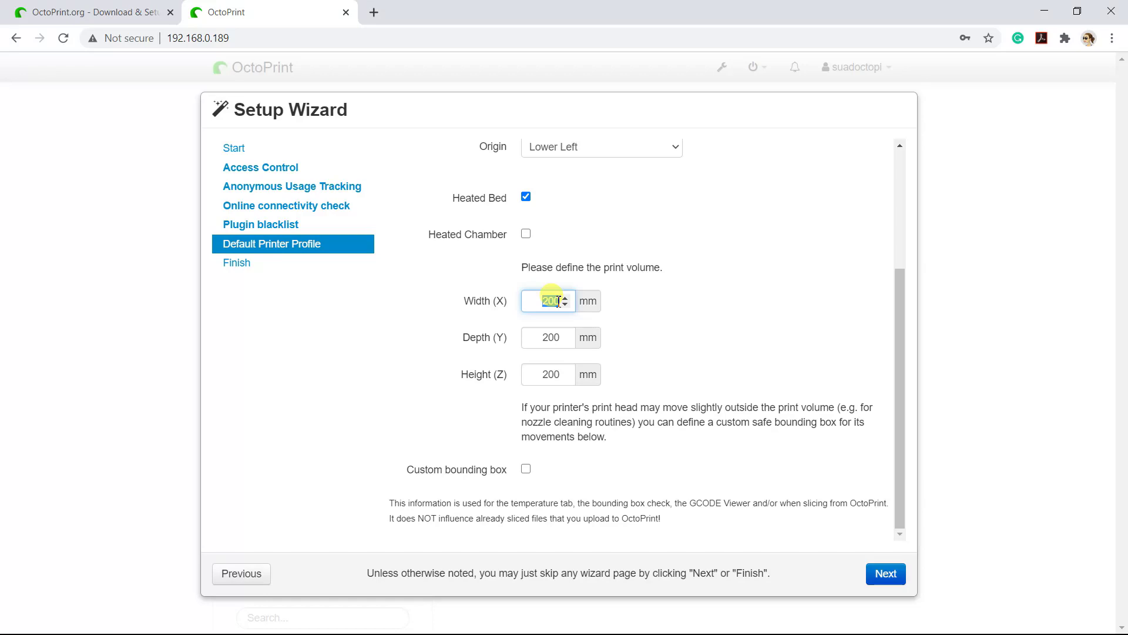
key(Tab)
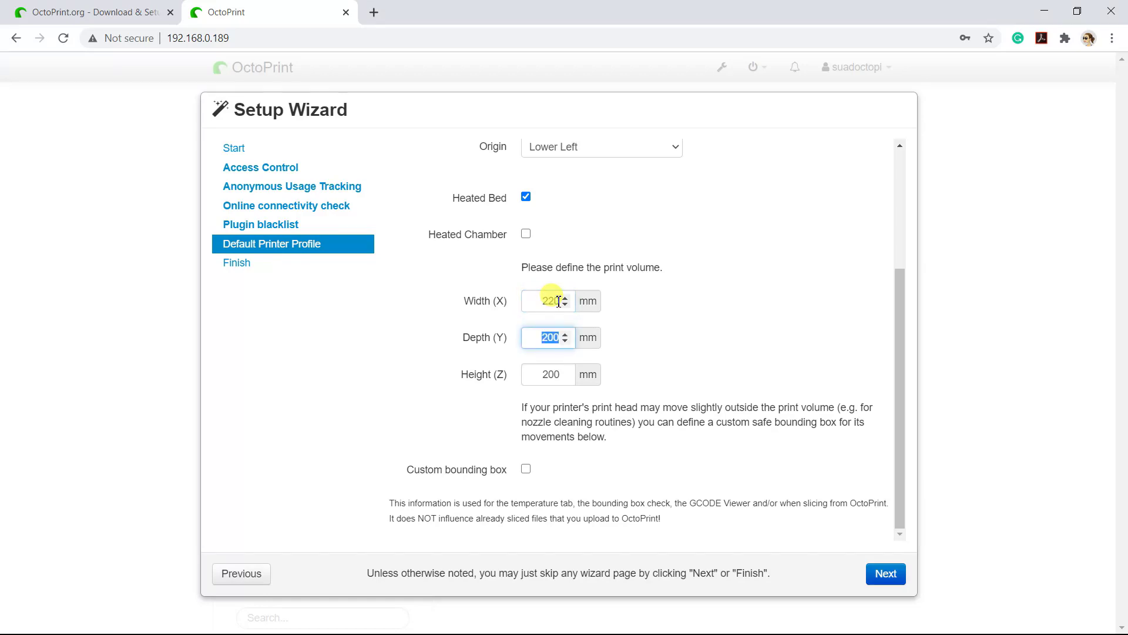
key(Tab)
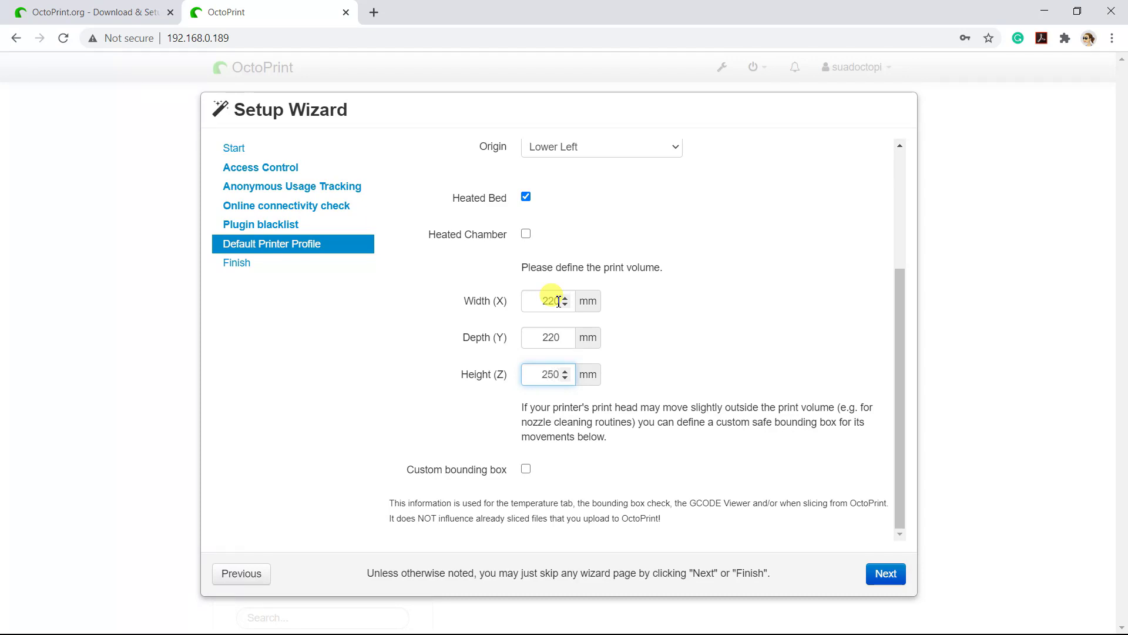
Review the profile's Axes and Hotend & extruder settings, then finish the setup wizard.
scroll(675, 311, up, 3)
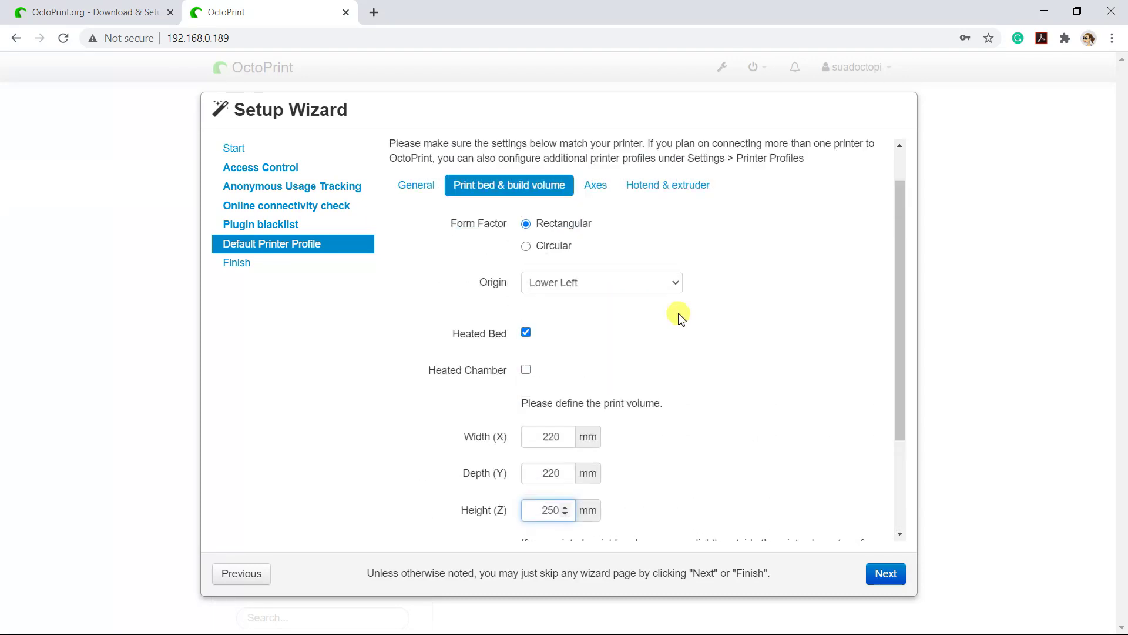
click(606, 202)
click(694, 236)
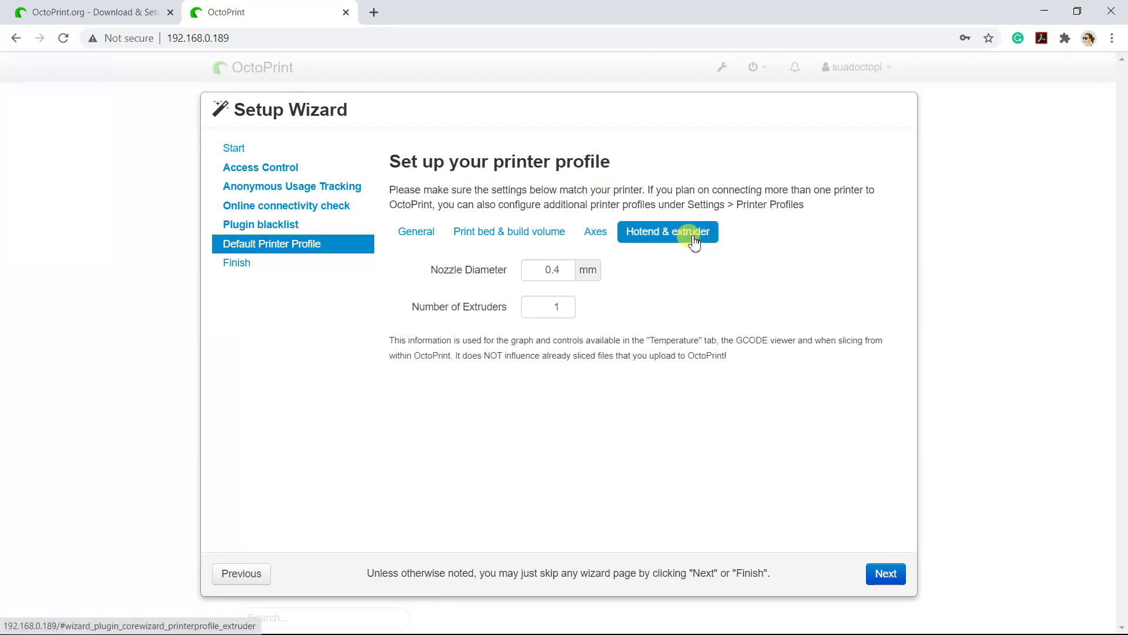
click(894, 575)
click(894, 574)
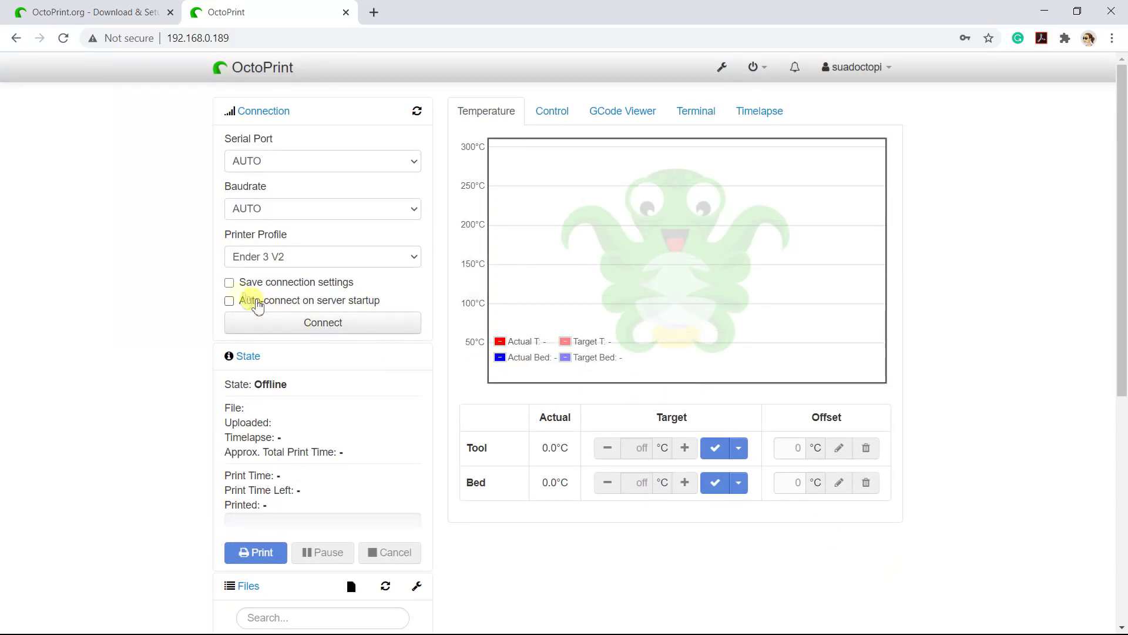
Enable saved connection settings and auto-connect on server startup, then connect to the printer.
click(229, 283)
click(230, 301)
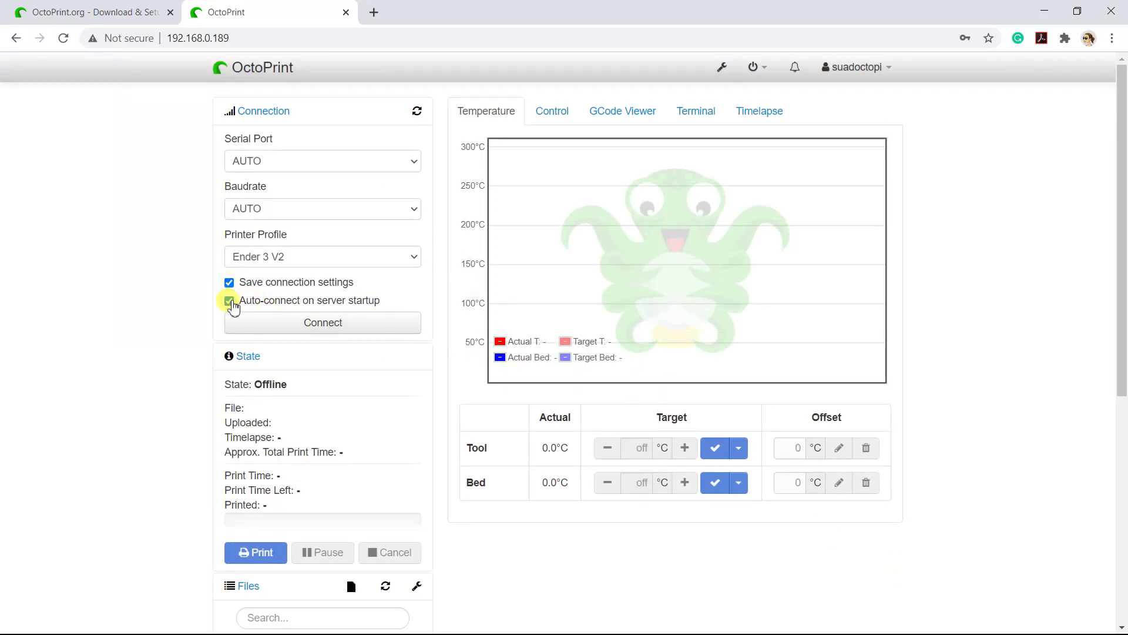
click(269, 332)
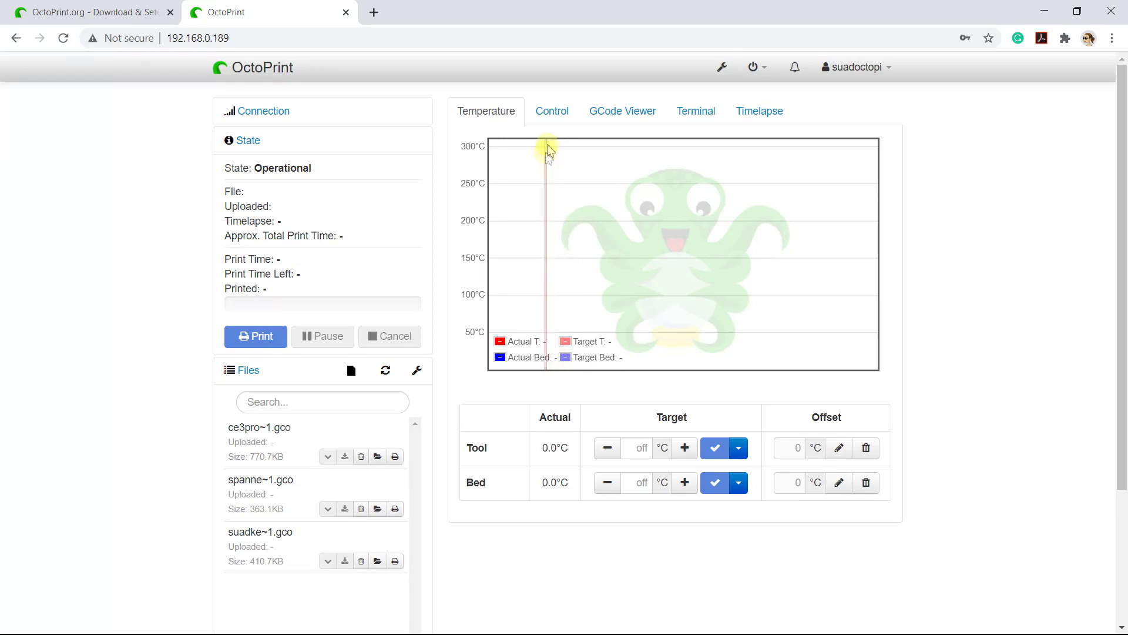
In the Control tab, jog the bed along Y and back, then home X and Y.
click(565, 113)
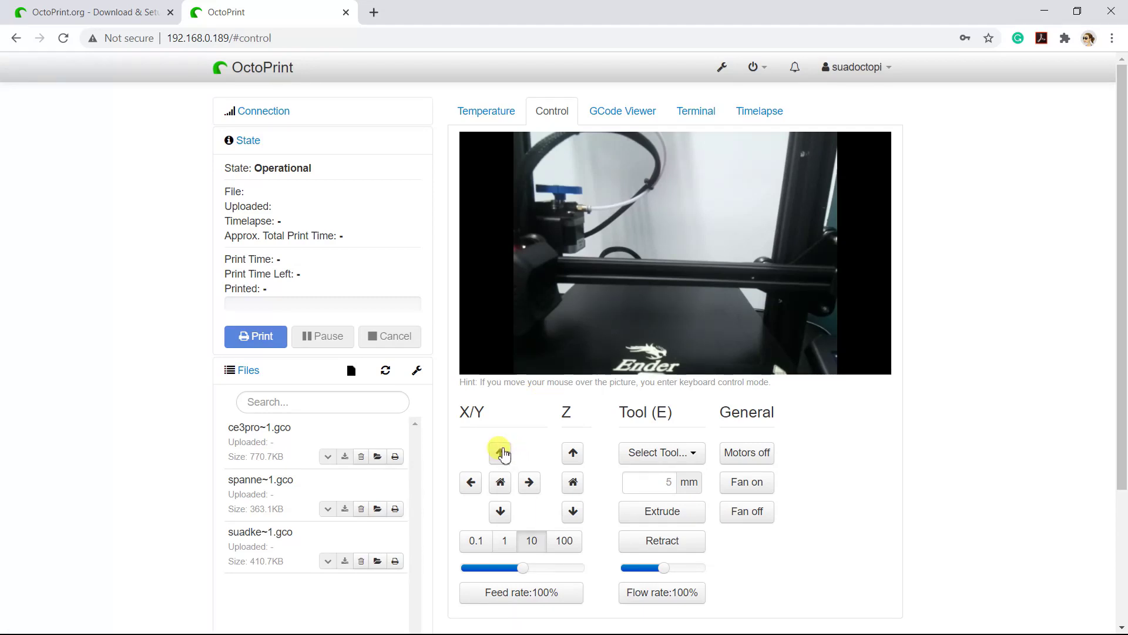
click(503, 452)
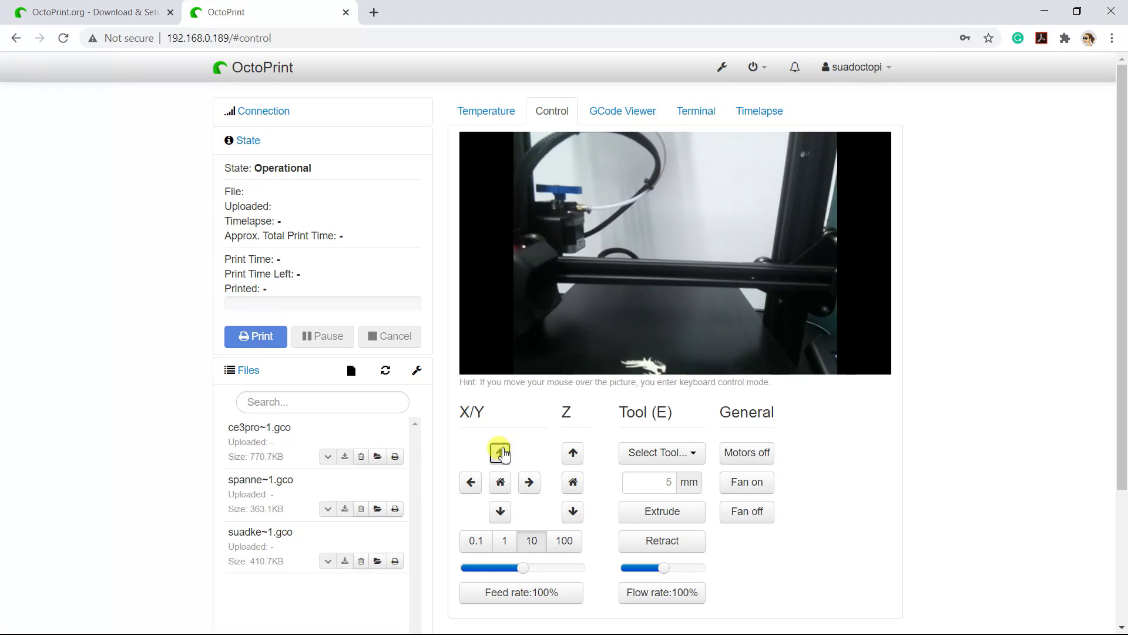
click(501, 510)
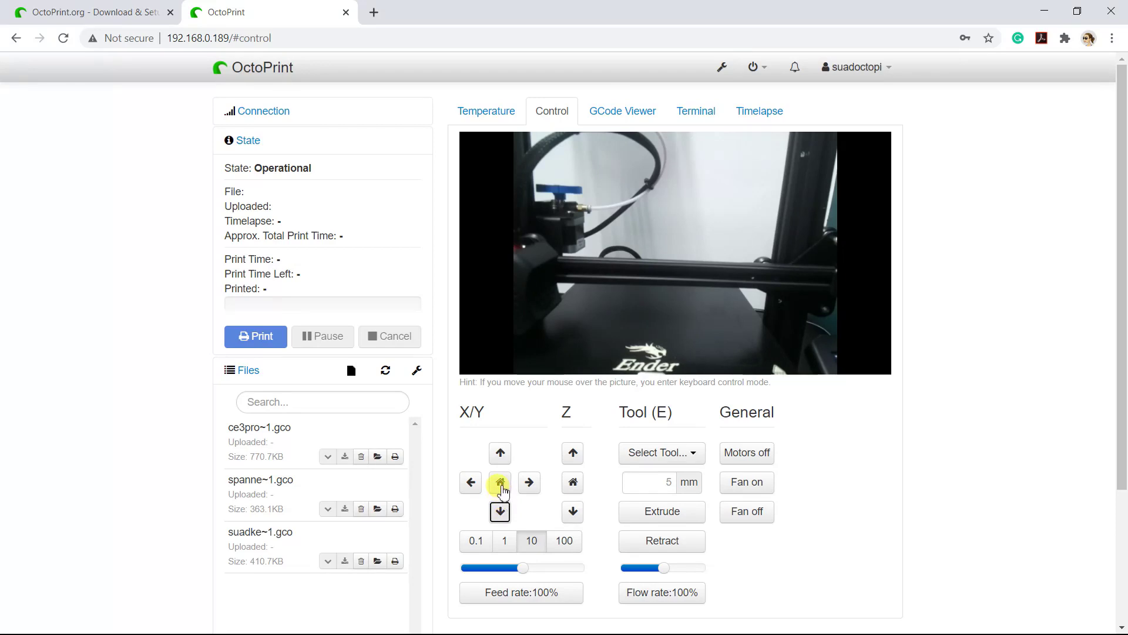
click(501, 487)
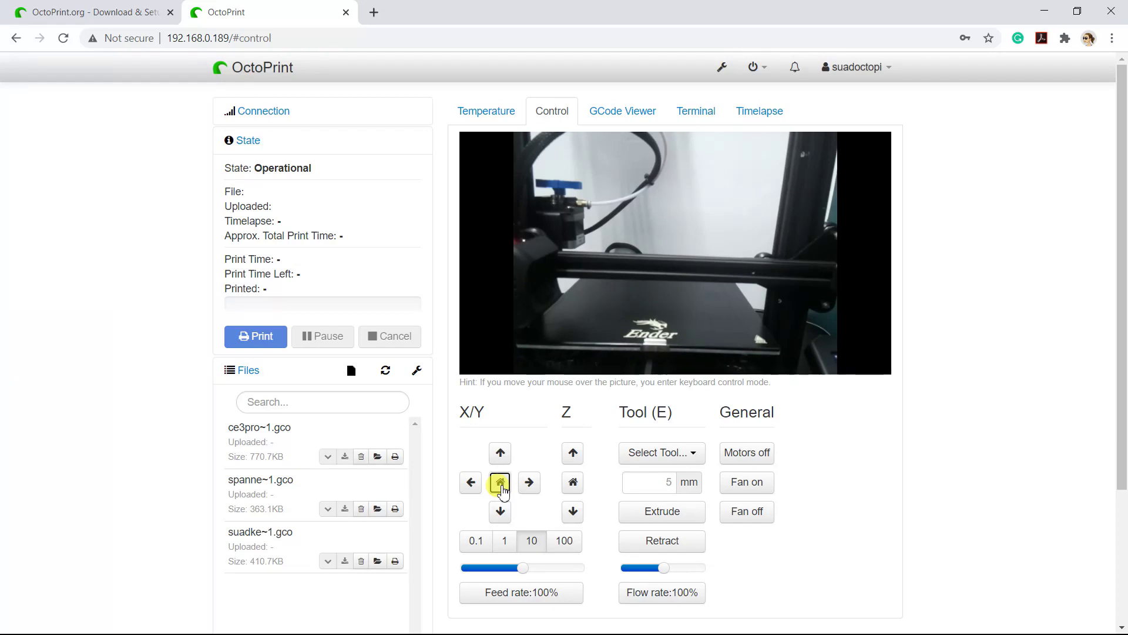
Show keyboard control help and tour GCode Viewer, Terminal, Timelapse and Temperature before returning to Control.
mouse_move(512, 347)
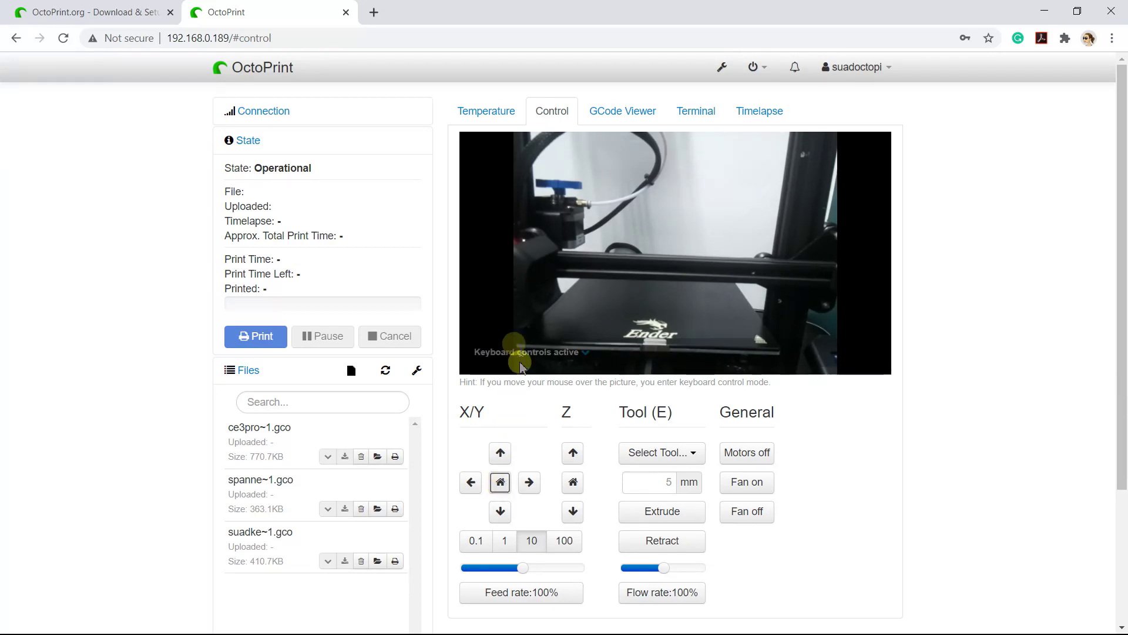
click(586, 353)
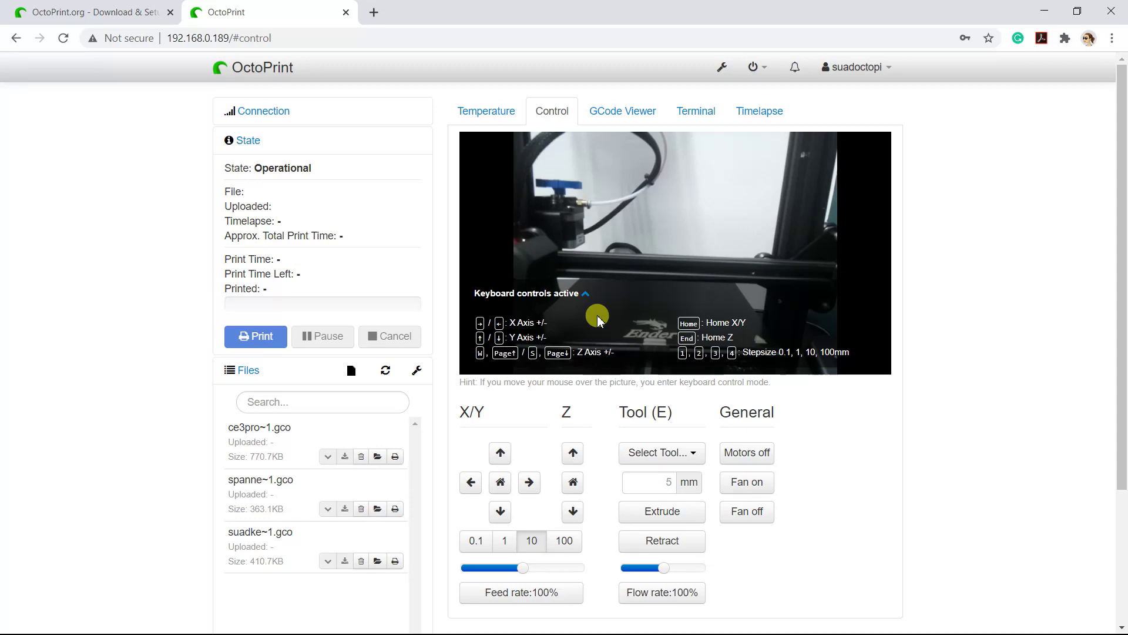
click(647, 110)
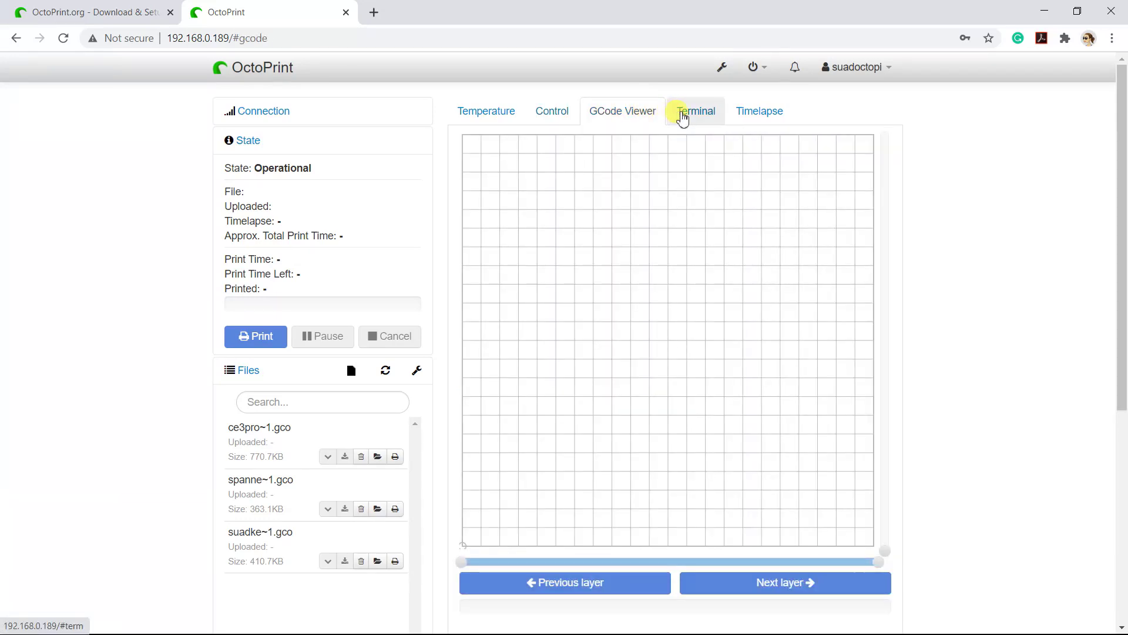
click(681, 116)
click(749, 117)
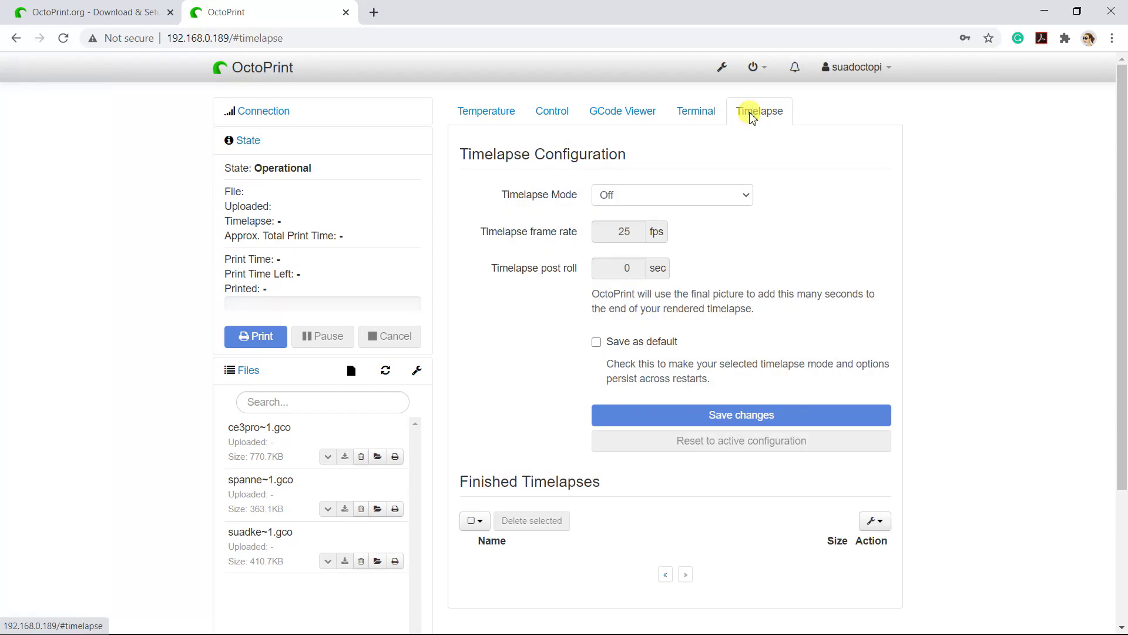
click(479, 117)
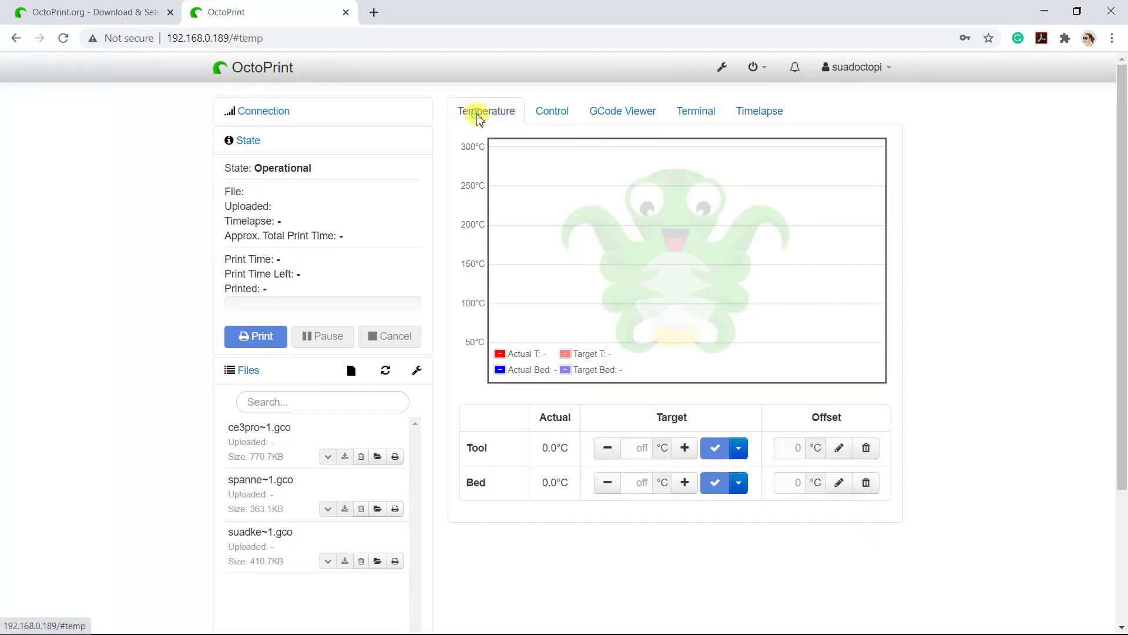
click(551, 120)
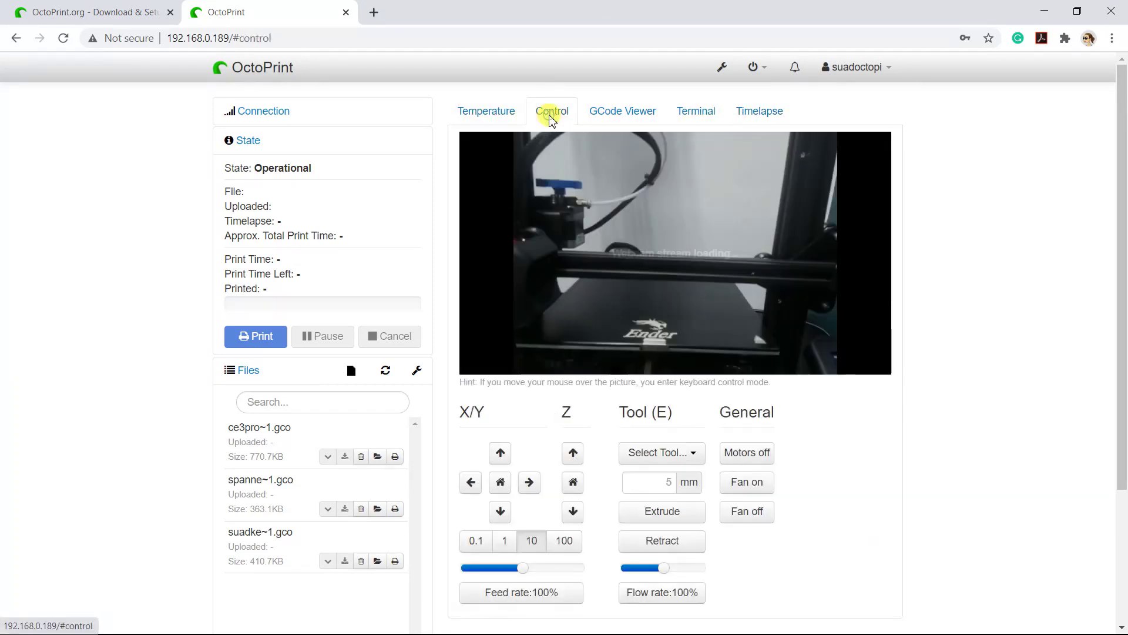
Upload 3DBenchy.gcode from the 3D Printing folder and load it for printing.
scroll(412, 484, down, 3)
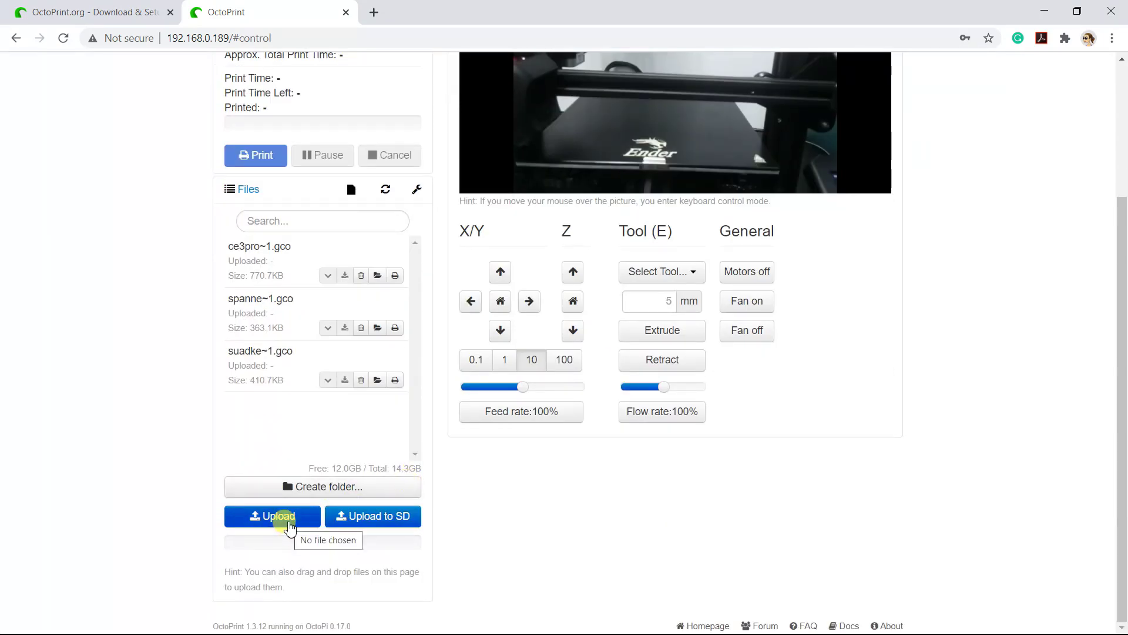
click(285, 520)
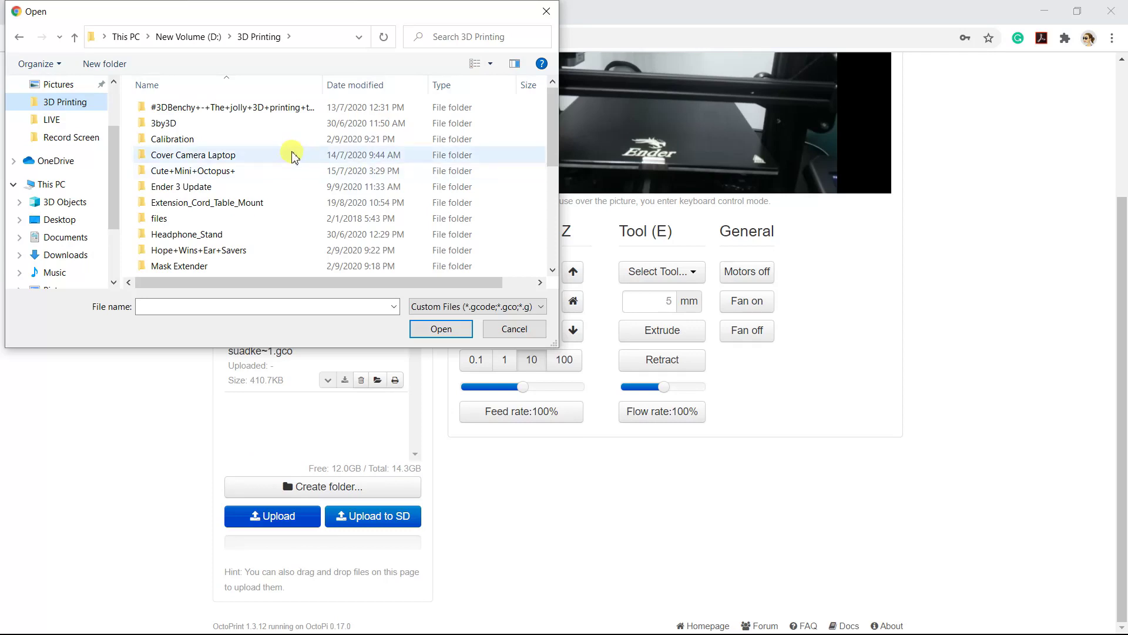
scroll(292, 154, down, 5)
click(194, 268)
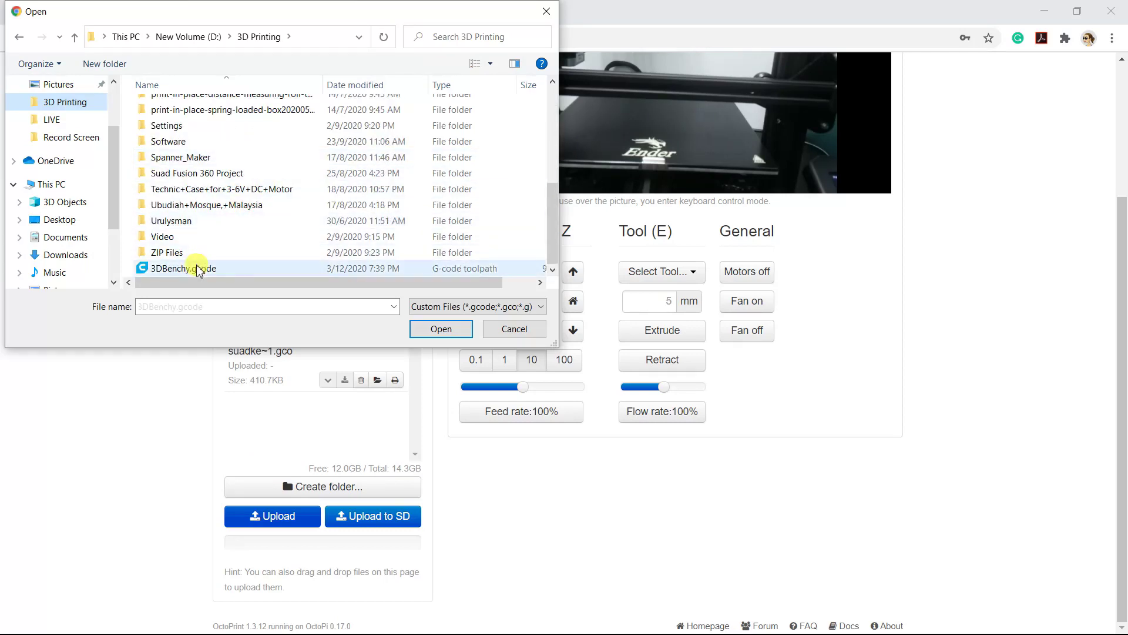
click(430, 331)
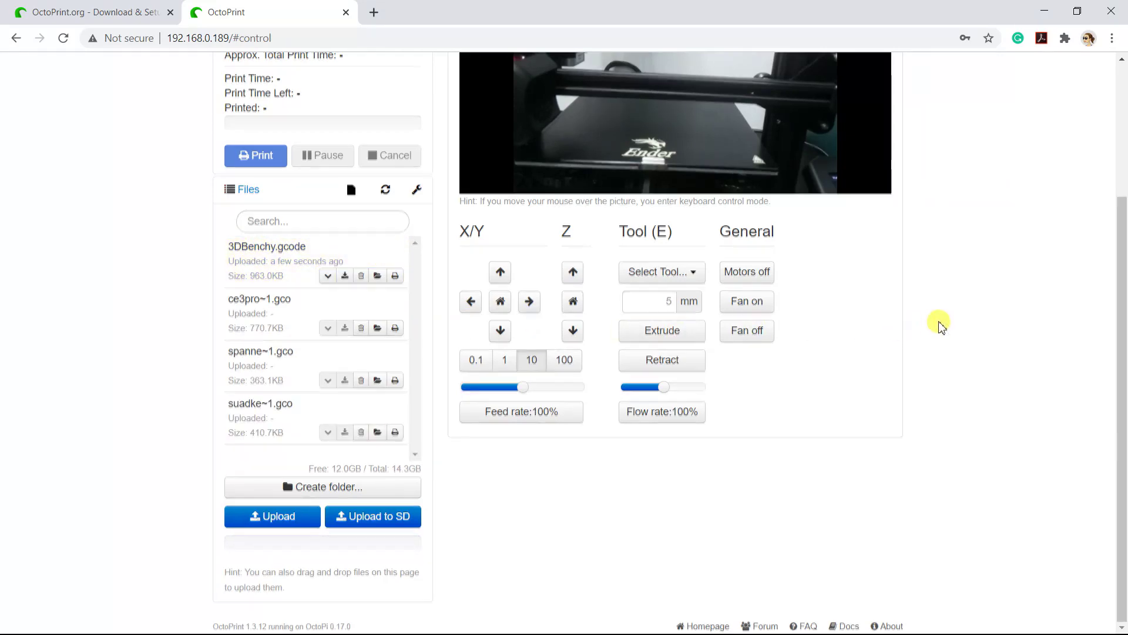
scroll(939, 323, up, 3)
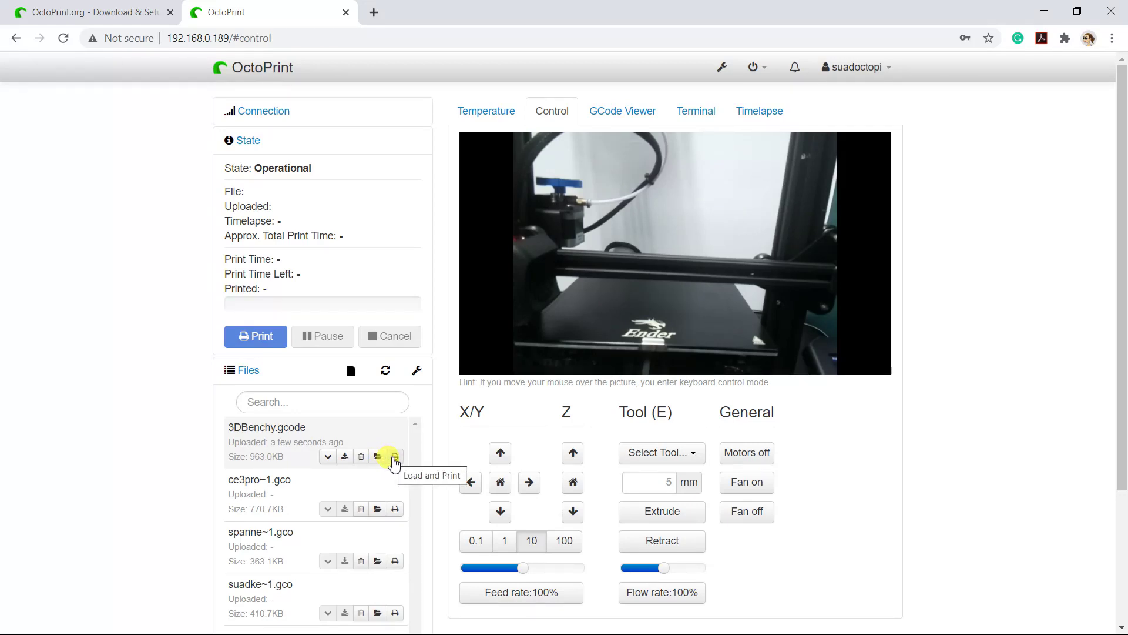
click(395, 457)
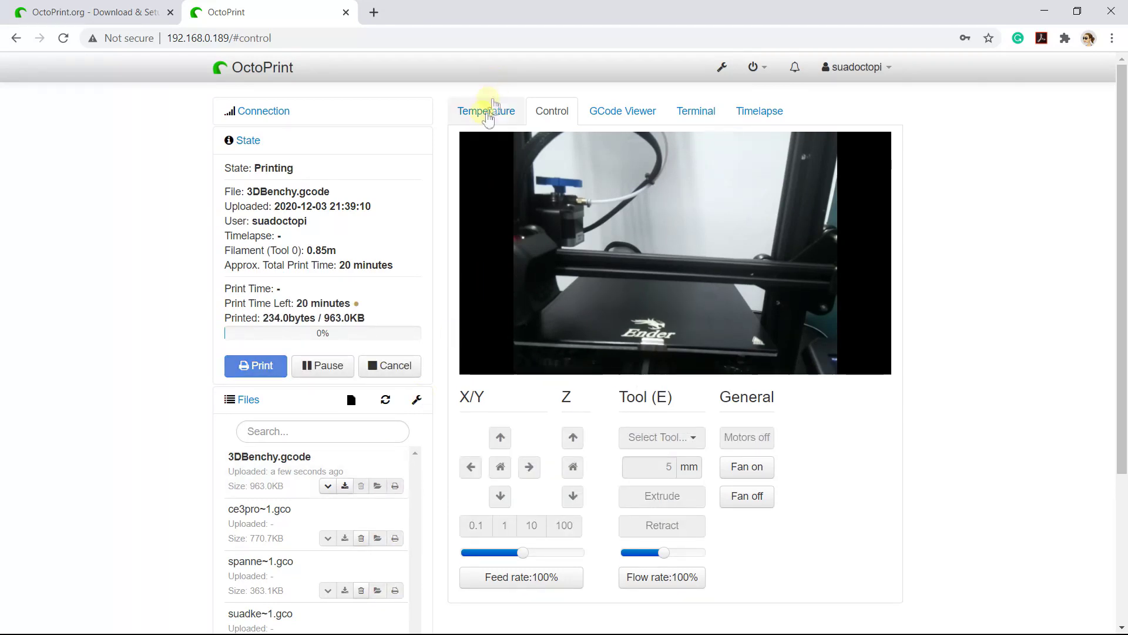
Check the bed heating toward 60°C on the Temperature tab, then view the G-code preview.
click(486, 116)
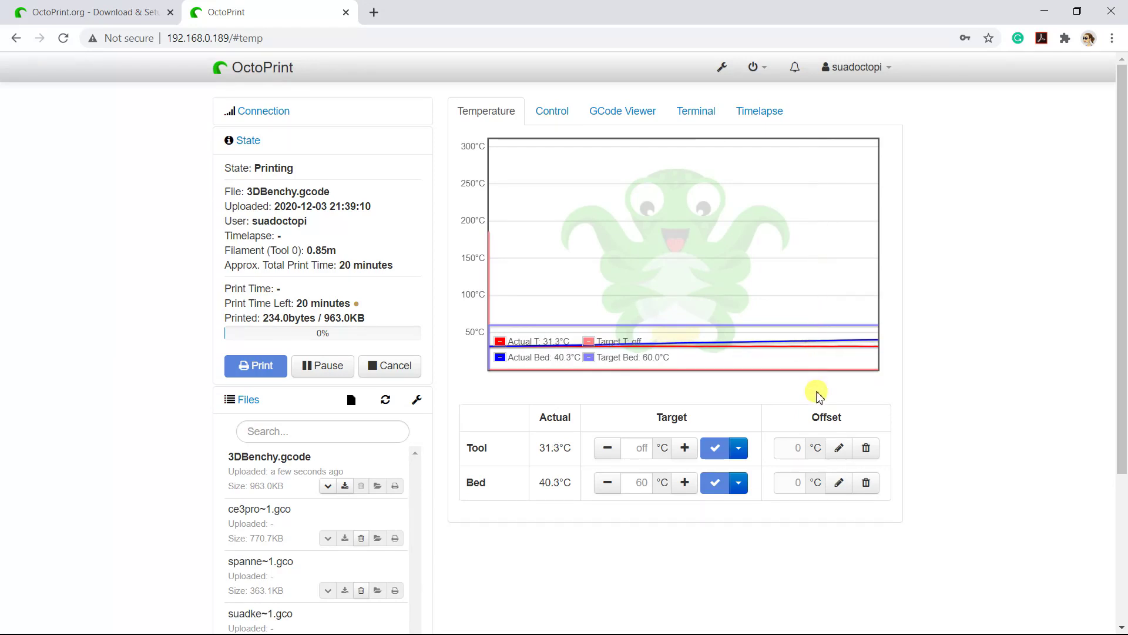
click(621, 112)
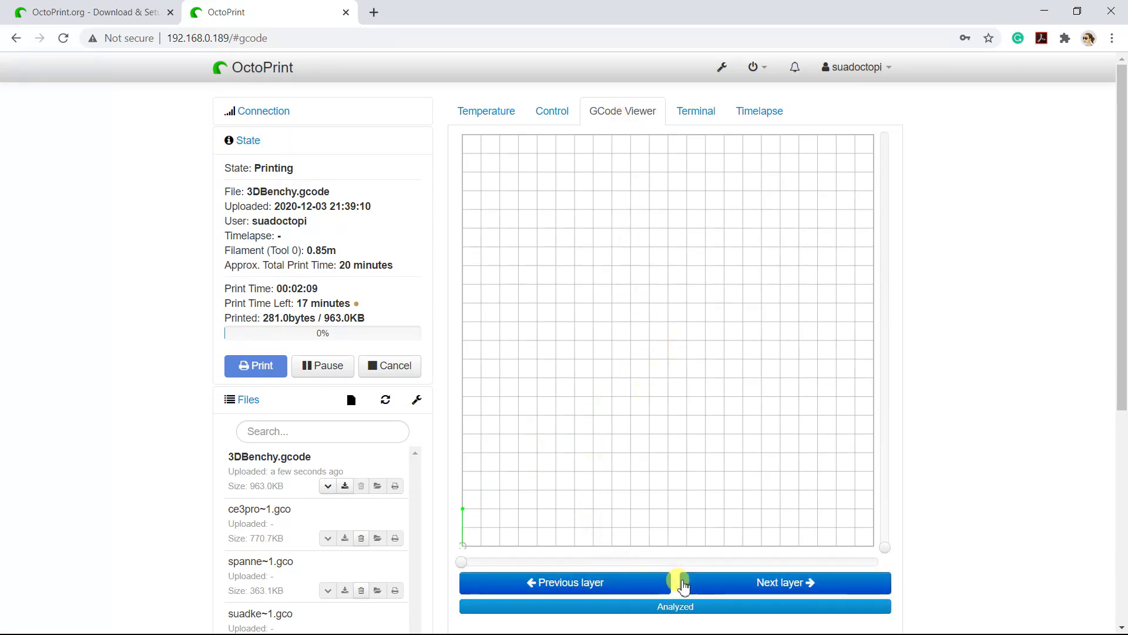
Step the G-code preview forward and move the layer slider to layer 36.
click(707, 588)
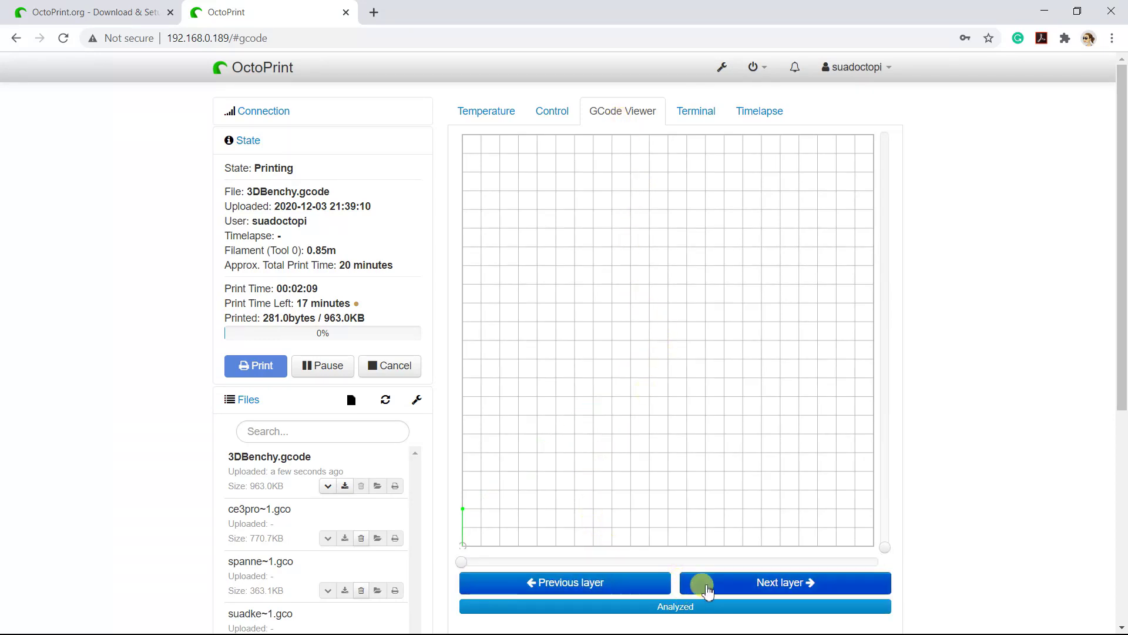
click(887, 539)
mouse_move(887, 539)
mouse_down()
mouse_move(894, 430)
mouse_move(883, 336)
mouse_move(888, 517)
mouse_move(902, 549)
mouse_up()
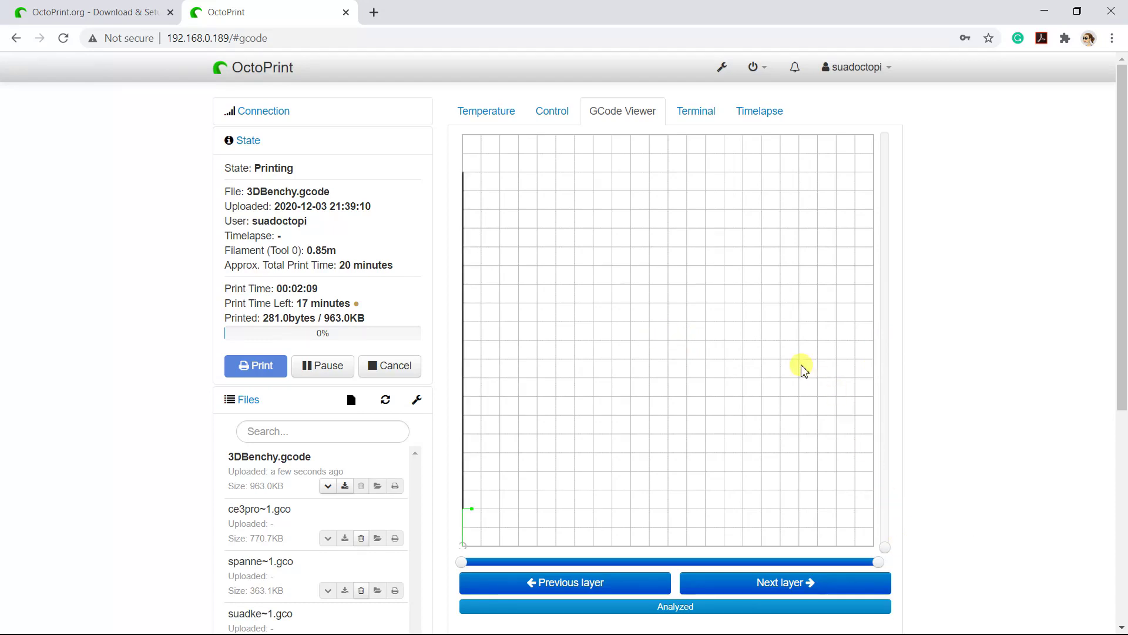
Check the Terminal log and temperatures, then watch the Benchy print on the Control webcam.
click(697, 115)
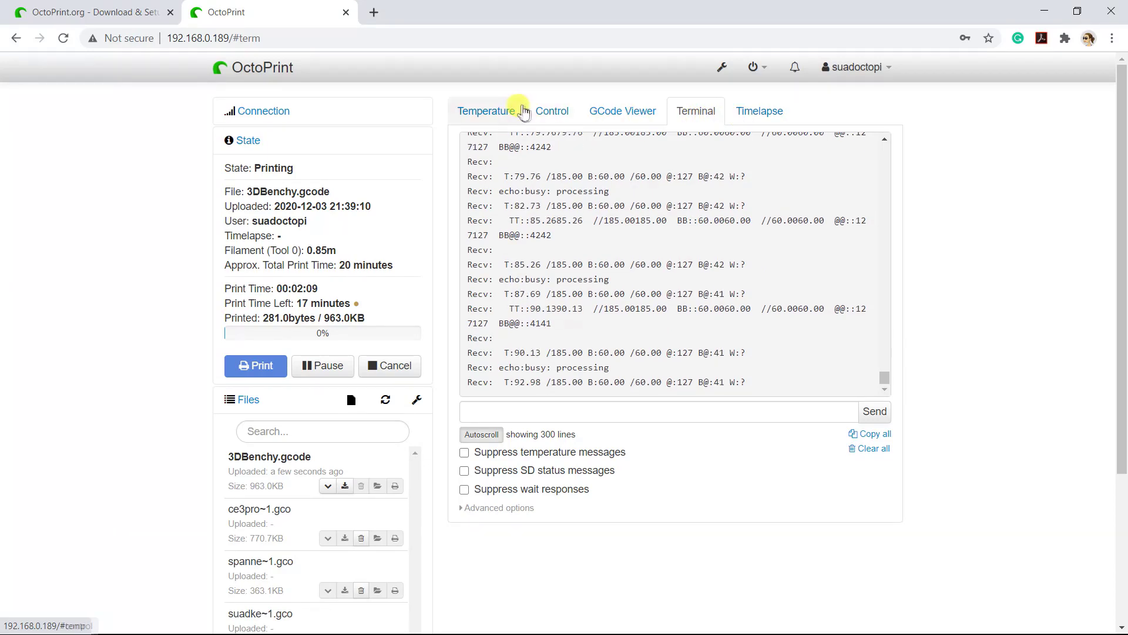
click(503, 111)
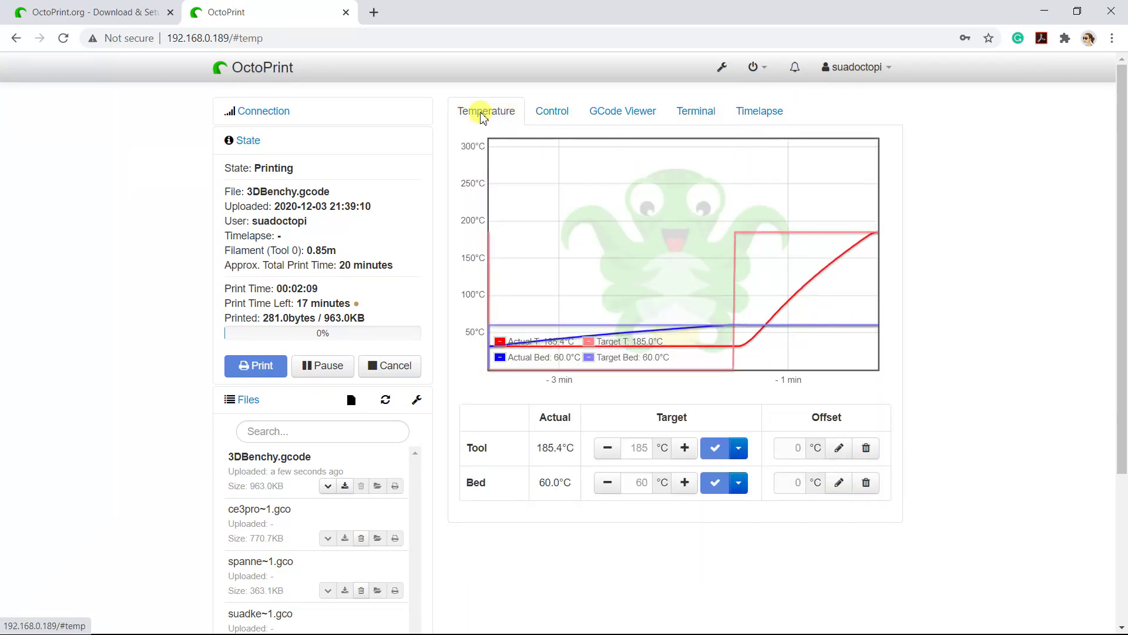
click(540, 116)
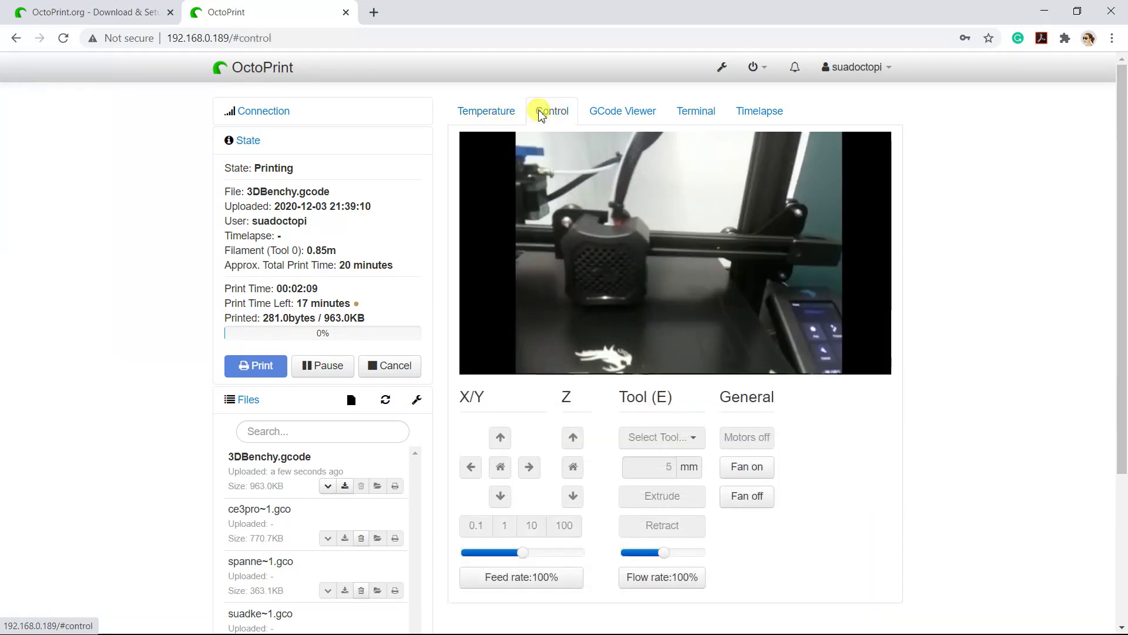